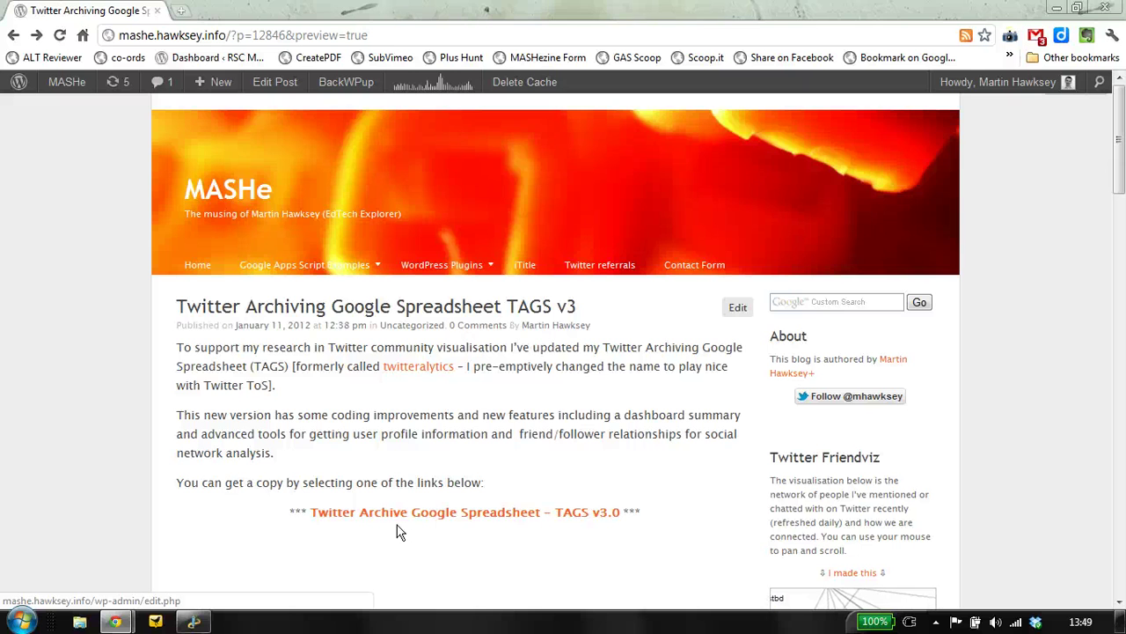
# Make and open your own copy of the TAGS v3.0 spreadsheet from the blog post link
pyautogui.click(401, 519)
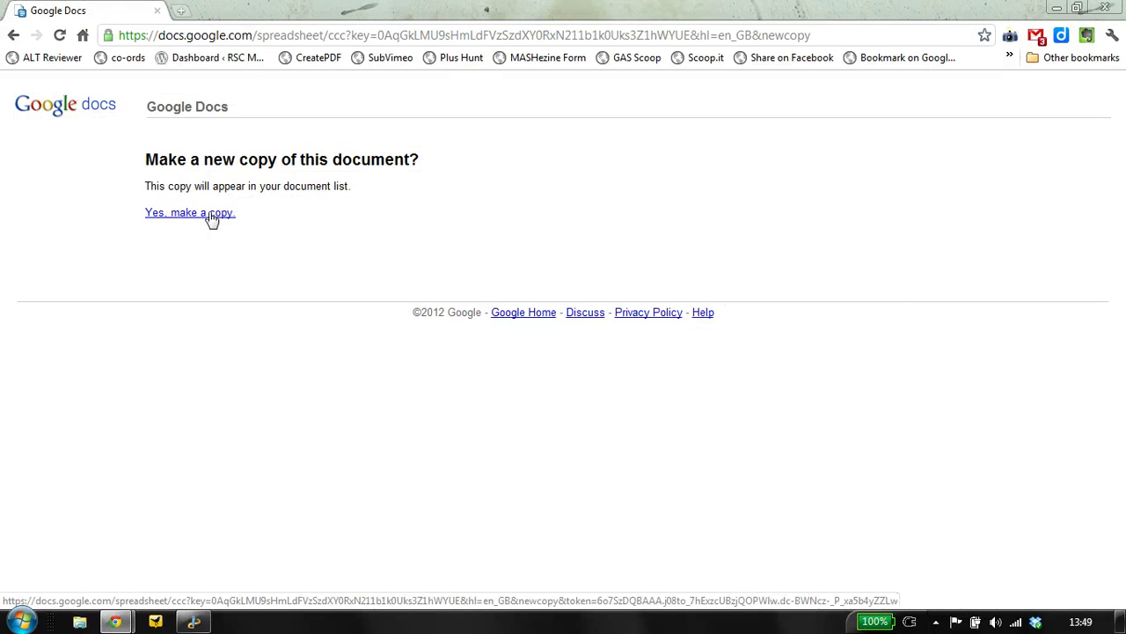
pyautogui.click(212, 213)
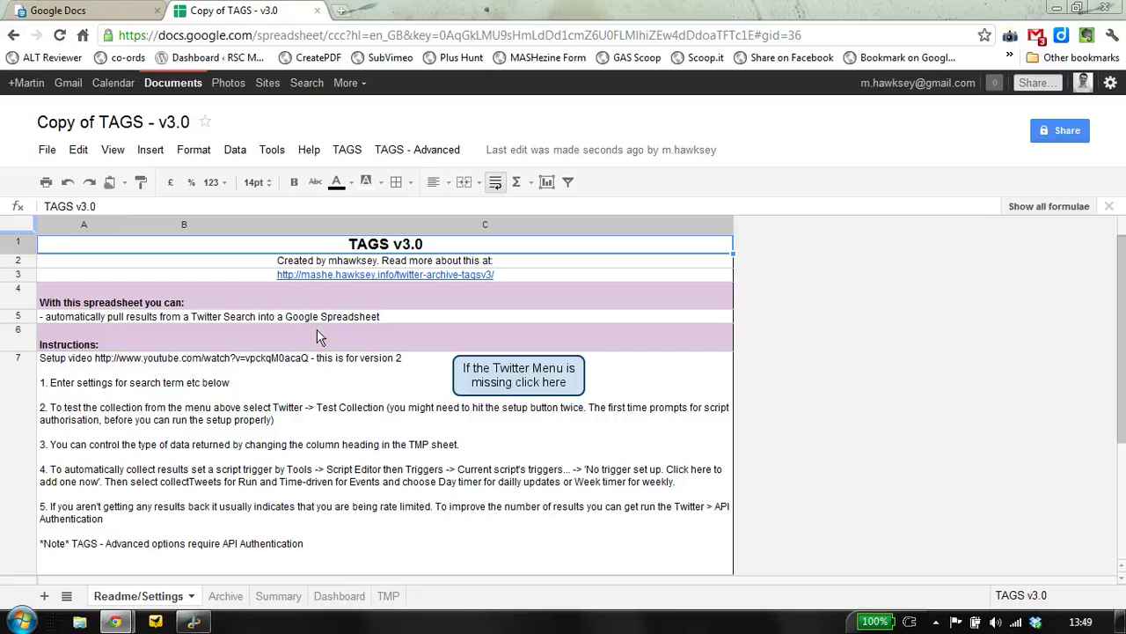
# Authorise the TAGS script to run via TAGS > API Authentication
pyautogui.click(347, 149)
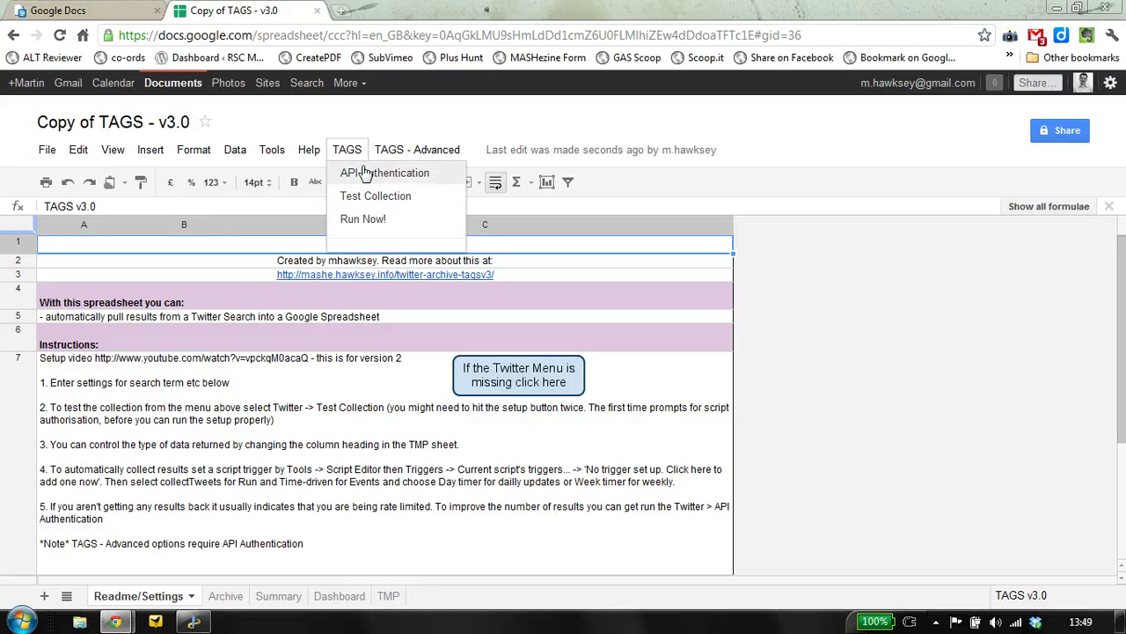
pyautogui.click(365, 173)
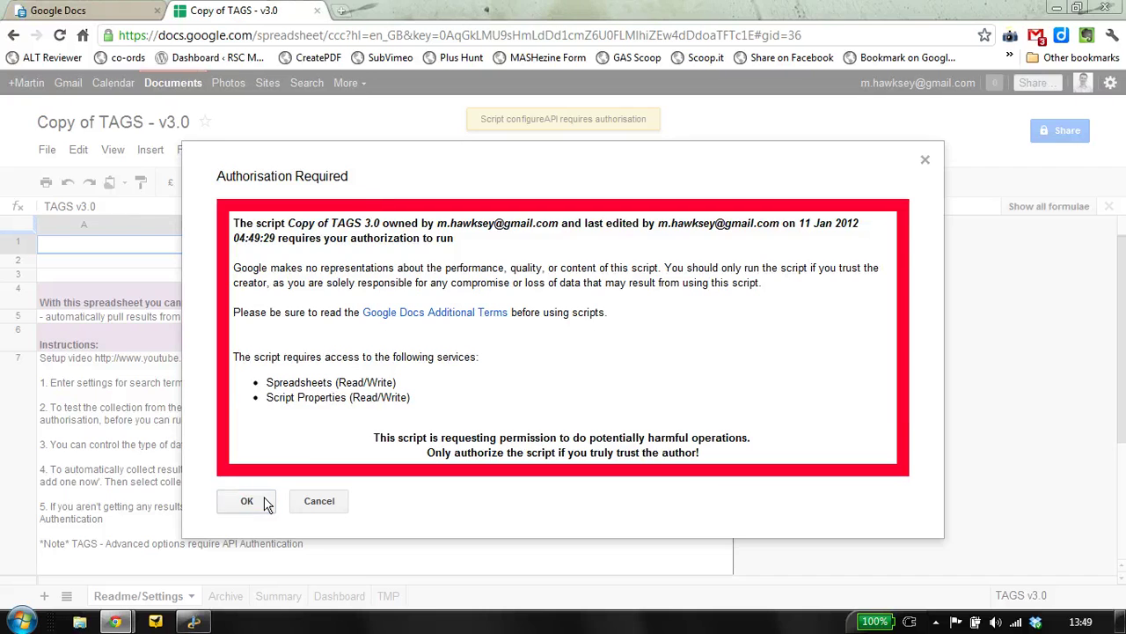
pyautogui.click(251, 501)
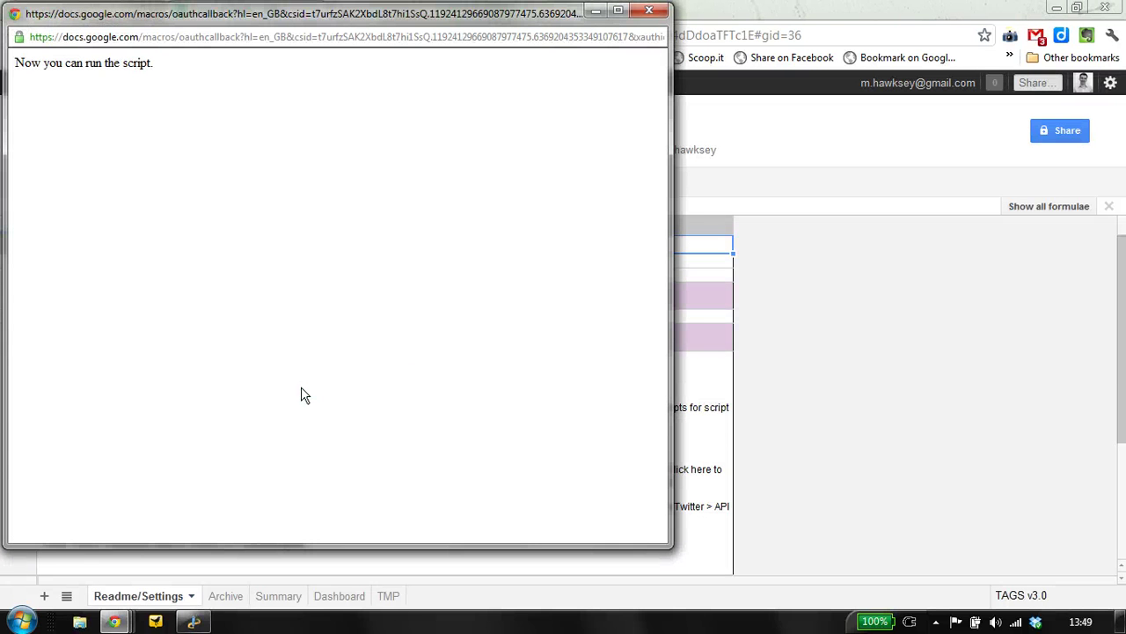
pyautogui.hotkey('ctrl', 'w')
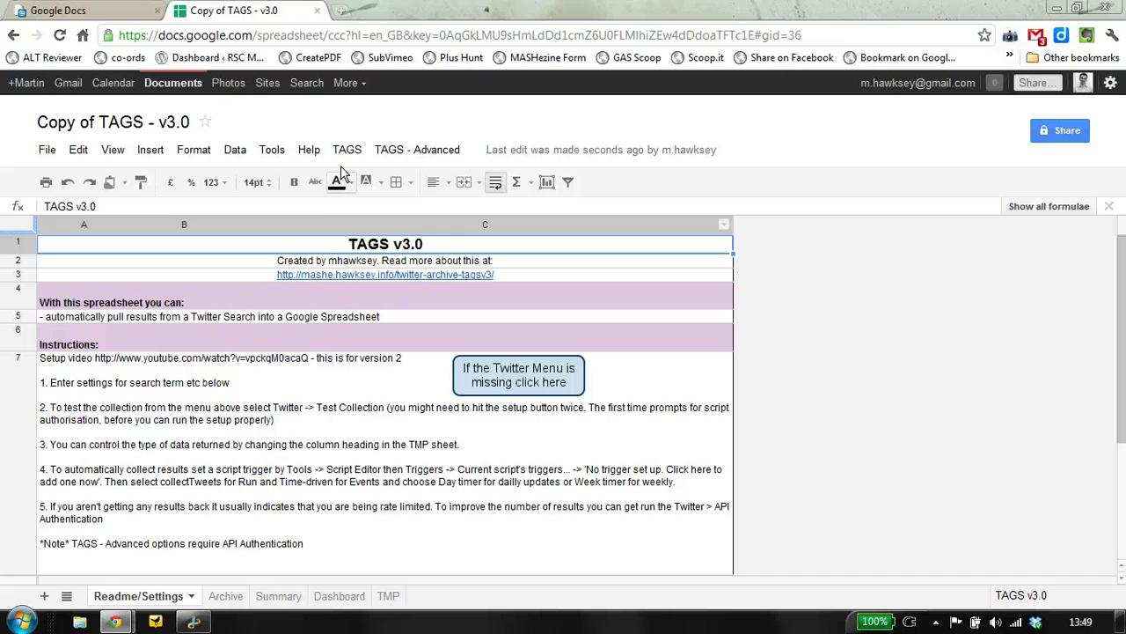
# Reopen the API Authentication dialog and select the dev.twitter.com/apps/new address
pyautogui.click(347, 151)
pyautogui.click(349, 177)
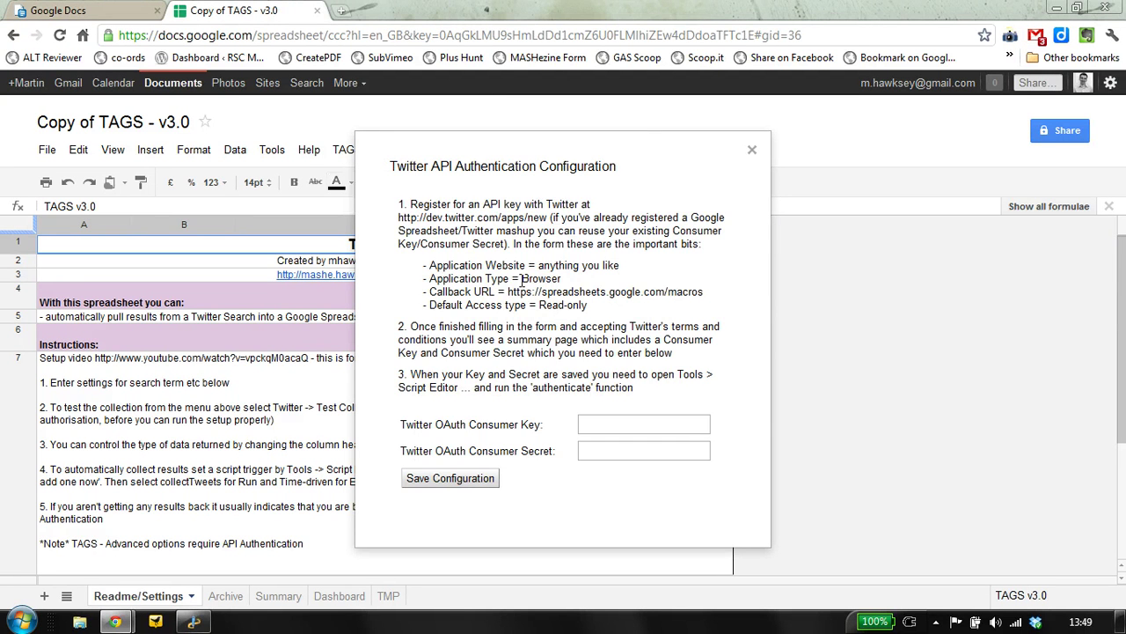
pyautogui.moveTo(548, 216); pyautogui.dragTo(398, 221)
pyautogui.hotkey('ctrl', 'c')
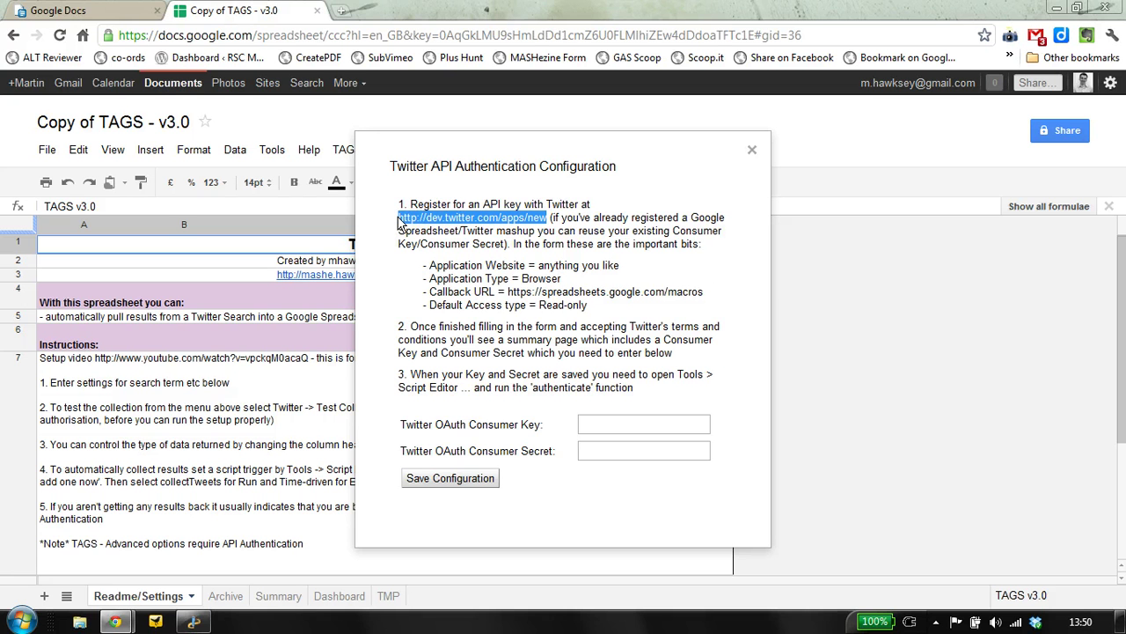
# Load the dev.twitter.com/apps/new registration page in a new browser tab
pyautogui.click(339, 12)
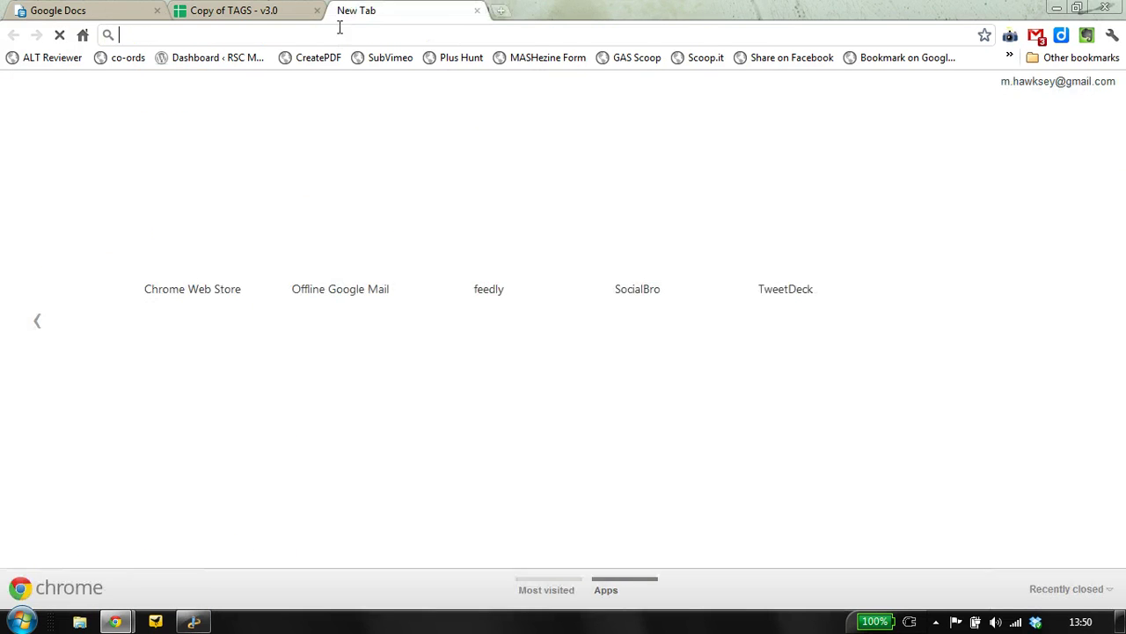
pyautogui.hotkey('ctrl', 'v')
pyautogui.press('Return')
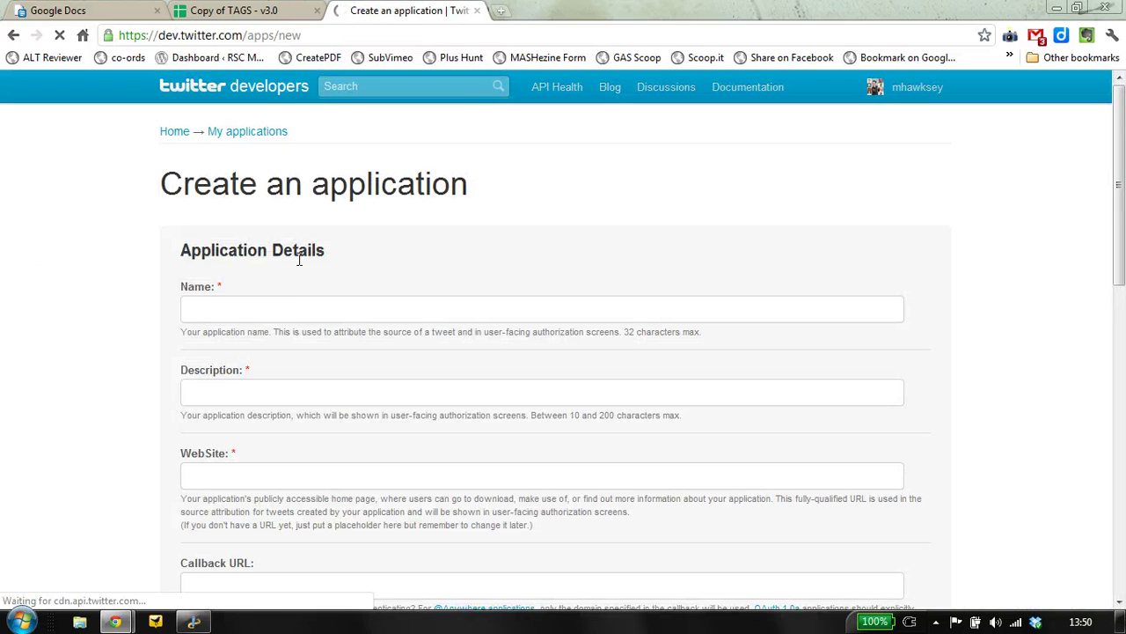
pyautogui.click(290, 312)
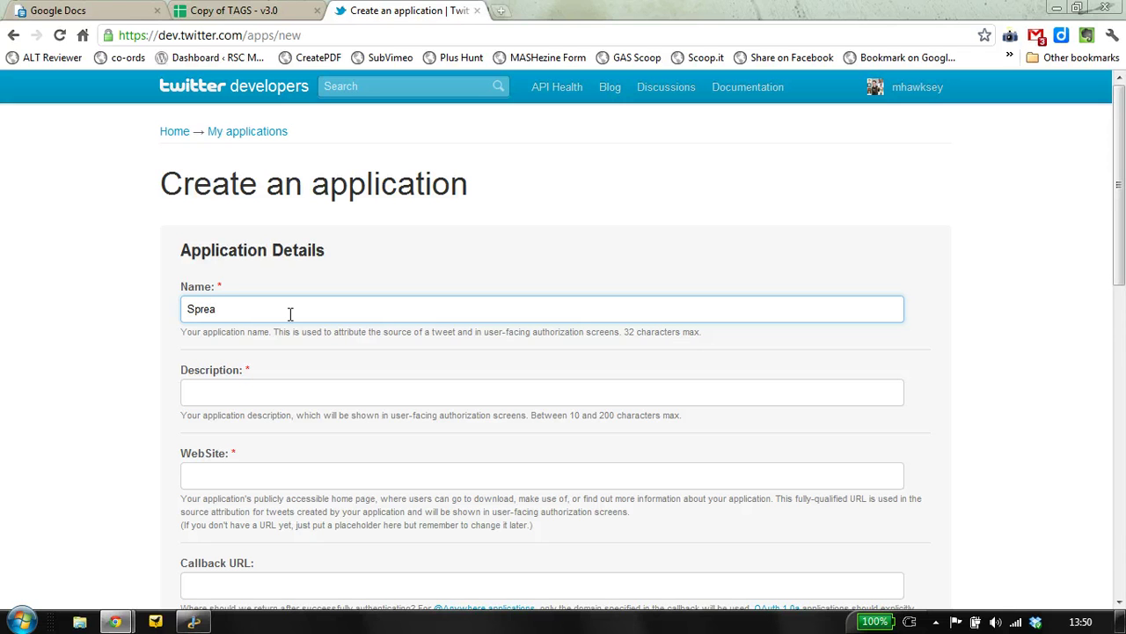
pyautogui.write('Spreads')
pyautogui.write('heet App ')
pyautogui.write('TA')
pyautogui.write('GS')
pyautogui.press('Tab')
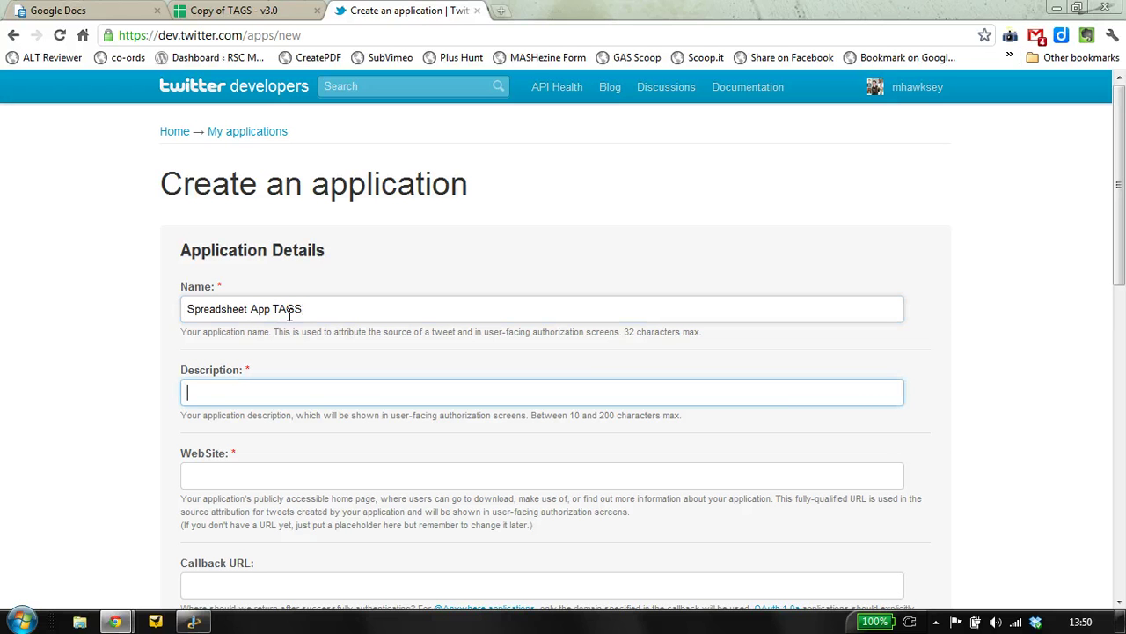
pyautogui.write('chive tw')
pyautogui.write('eets')
pyautogui.press('Tab')
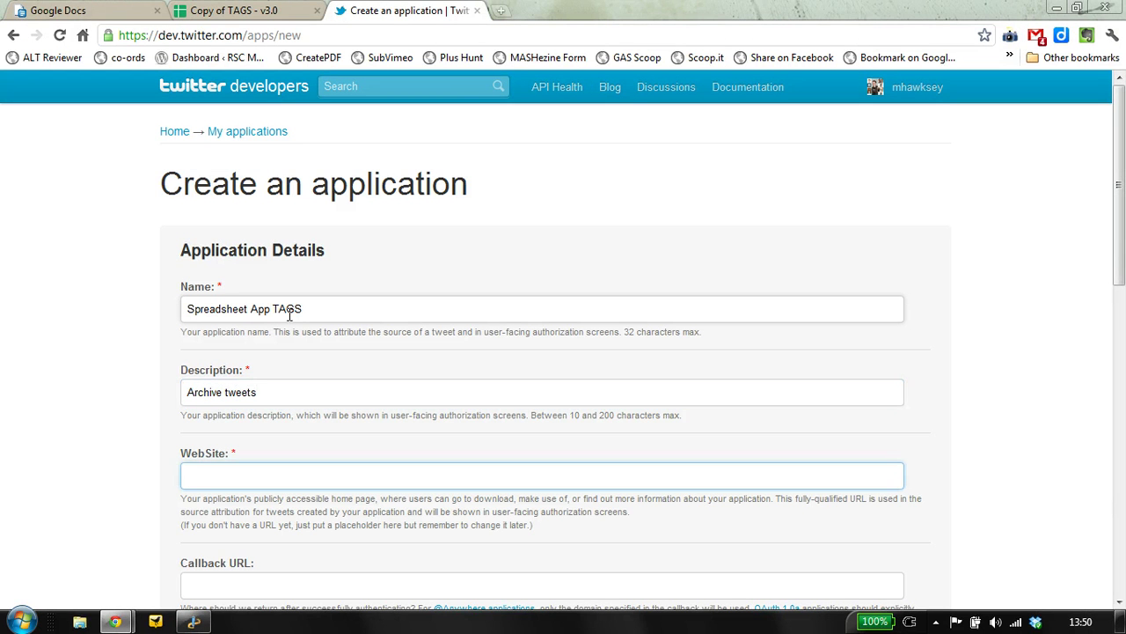
pyautogui.write('http://')
pyautogui.write('mashe.')
pyautogui.write('hawksey.in')
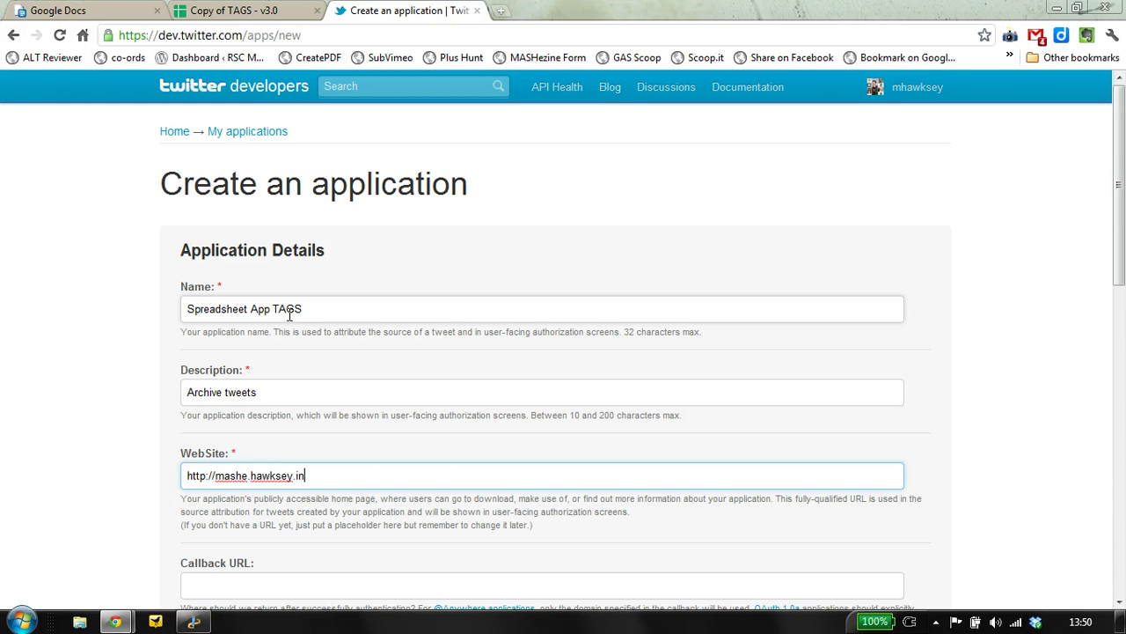
pyautogui.write('fo')
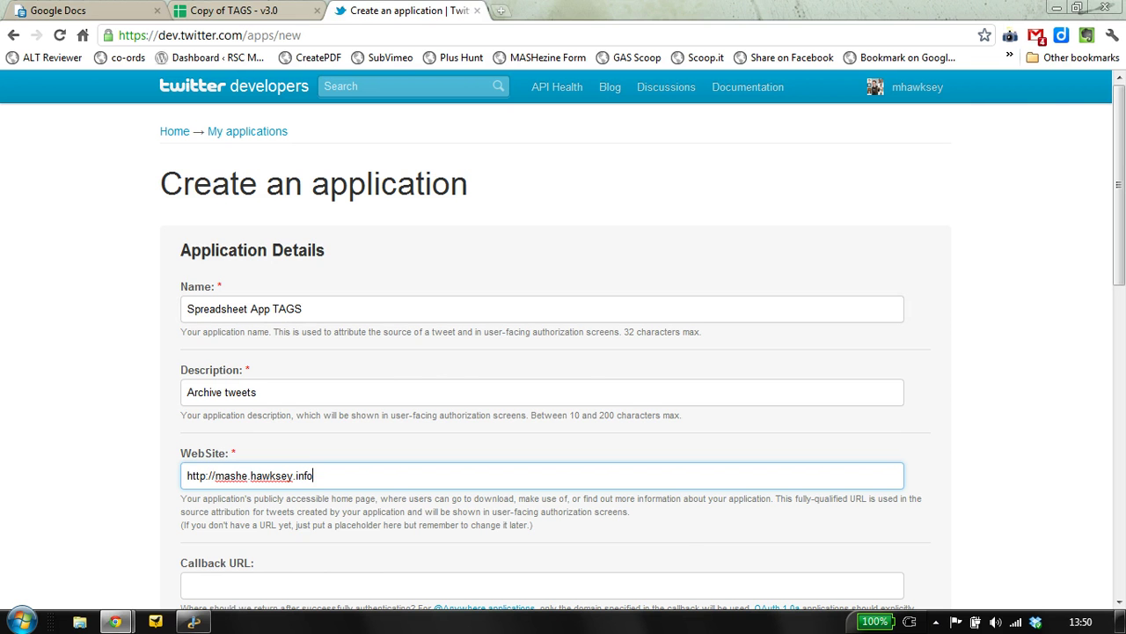
pyautogui.click(244, 15)
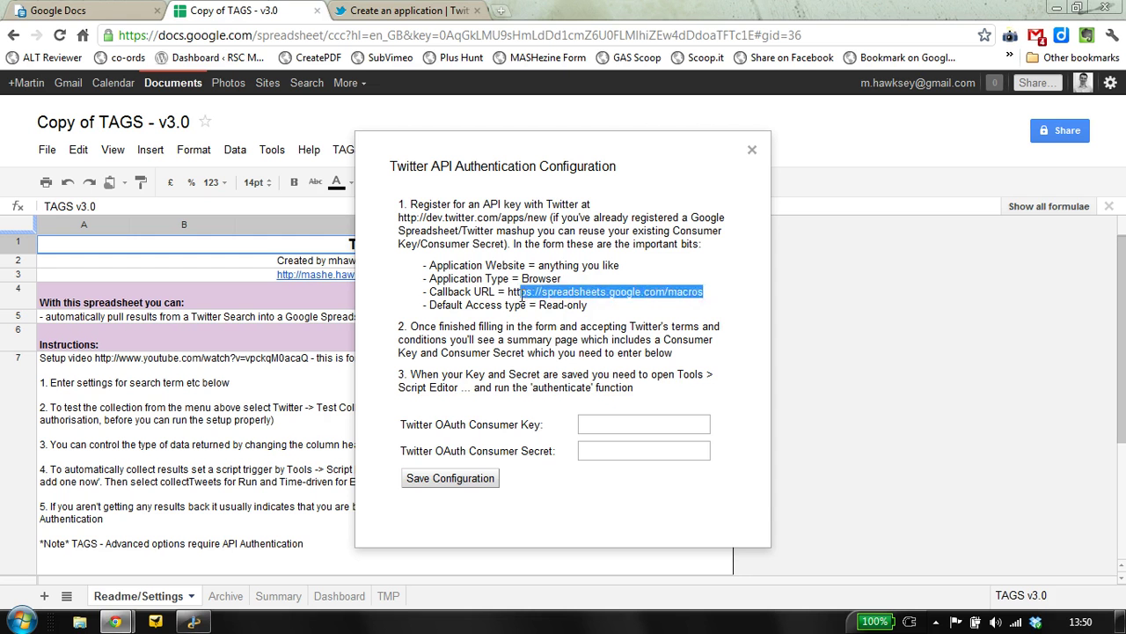
pyautogui.moveTo(705, 293); pyautogui.dragTo(508, 292)
pyautogui.hotkey('ctrl', 'c')
pyautogui.rightClick(519, 297)
pyautogui.click(538, 300)
pyautogui.click(405, 11)
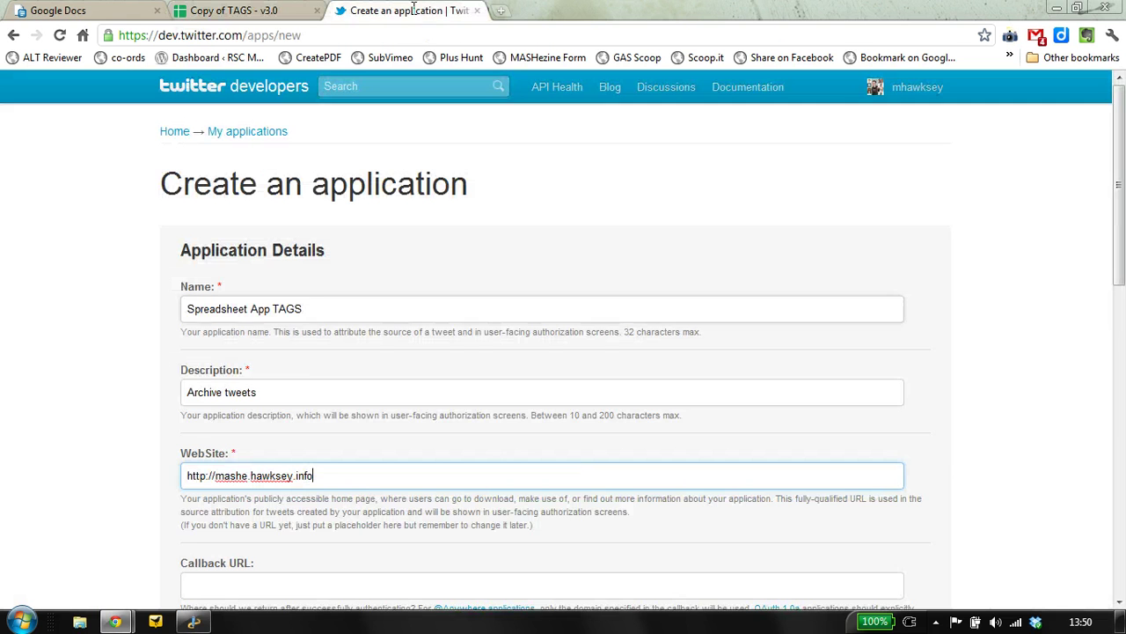
pyautogui.click(284, 580)
pyautogui.rightClick(284, 580)
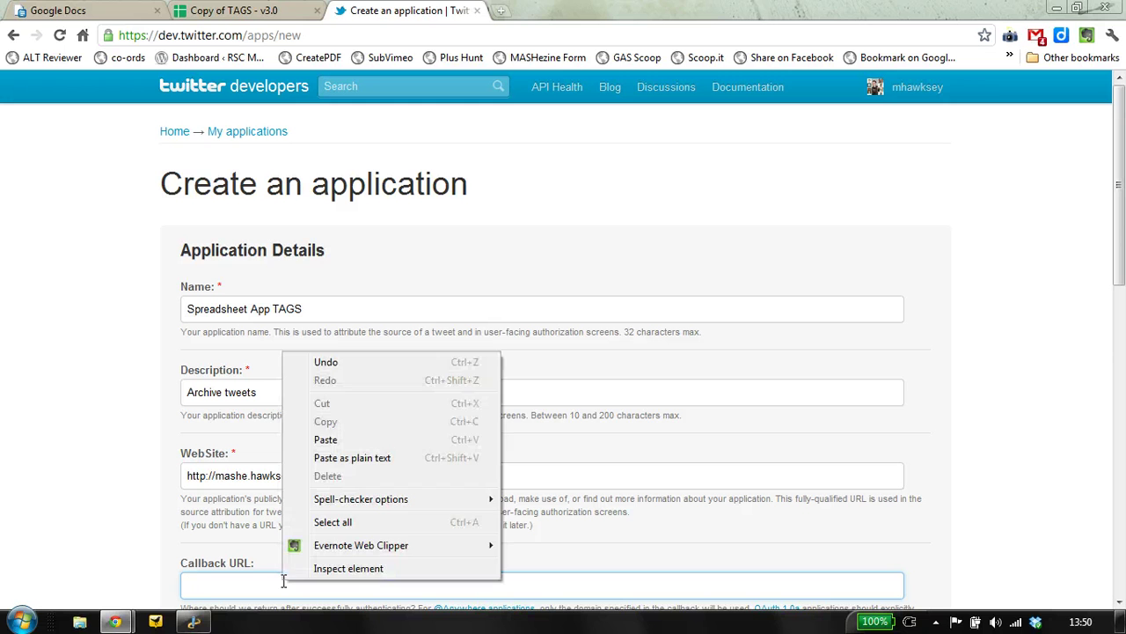
pyautogui.click(342, 439)
pyautogui.moveTo(1116, 262); pyautogui.dragTo(1091, 371)
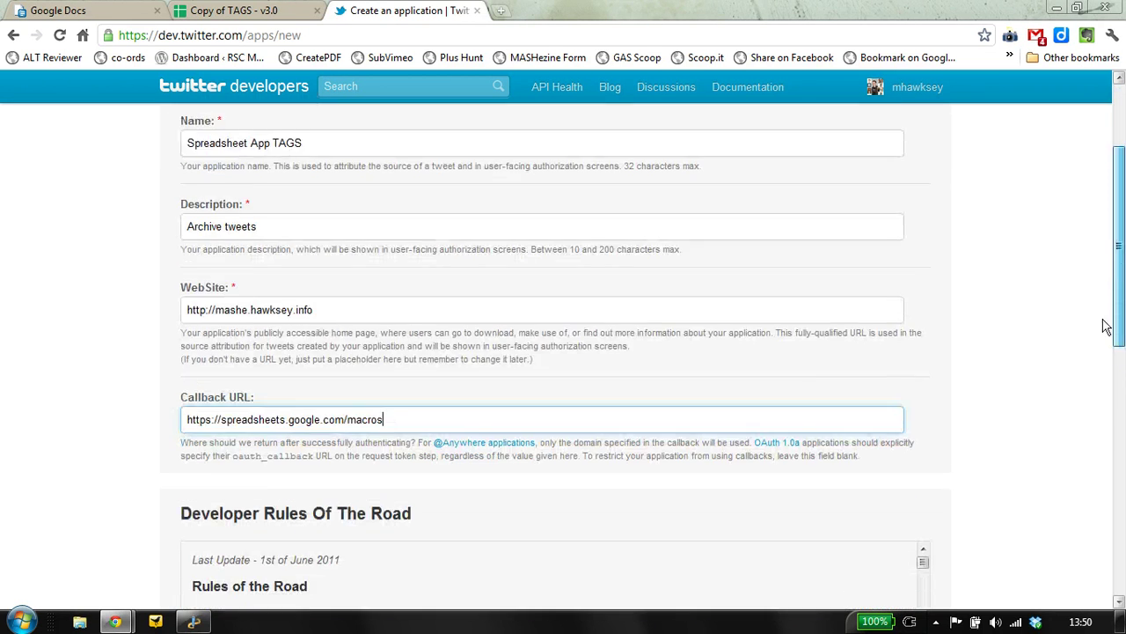
# Agree to the developer rules, fill in the CAPTCHA words, and create the Twitter application
pyautogui.scroll(-3, 1088, 396)
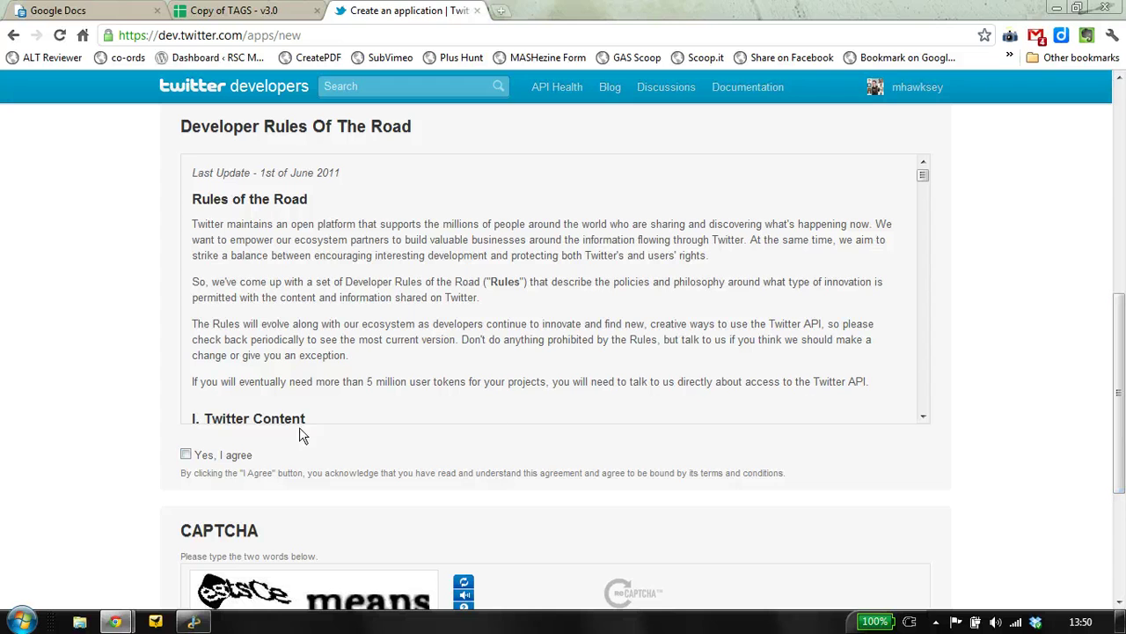
pyautogui.click(186, 455)
pyautogui.scroll(-3, 539, 494)
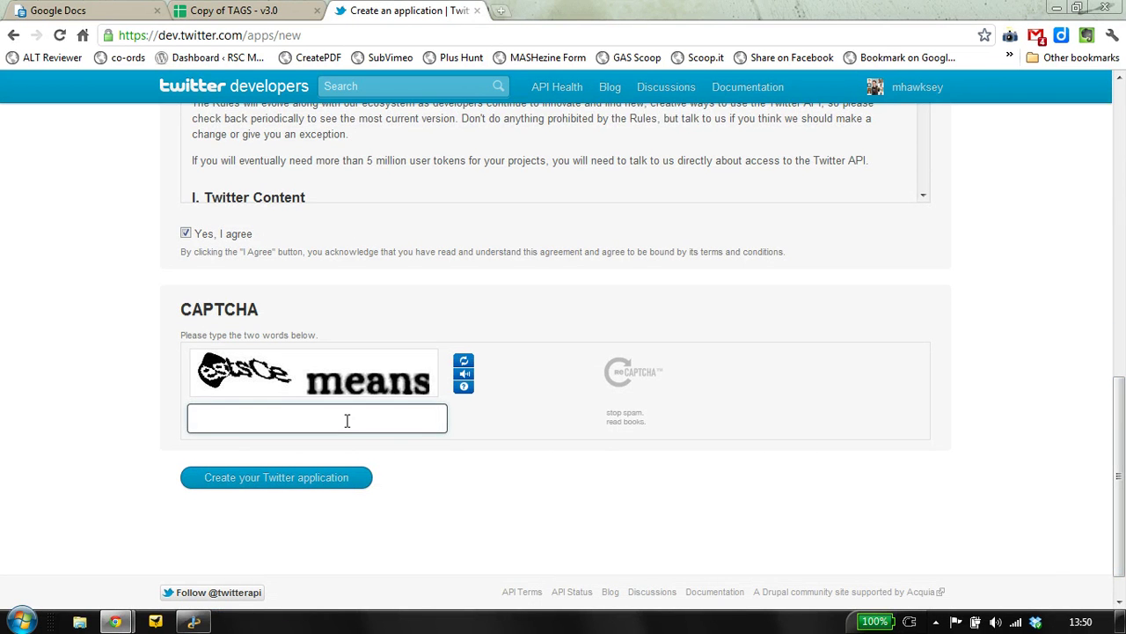
pyautogui.write('esc')
pyautogui.write('e ')
pyautogui.write('means')
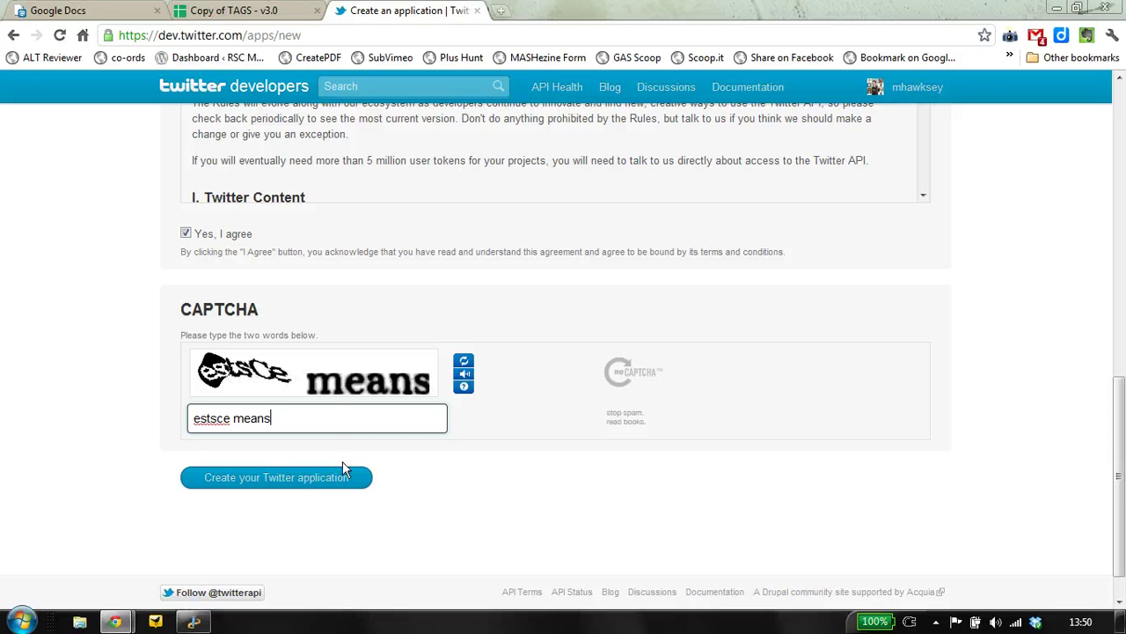
pyautogui.click(346, 478)
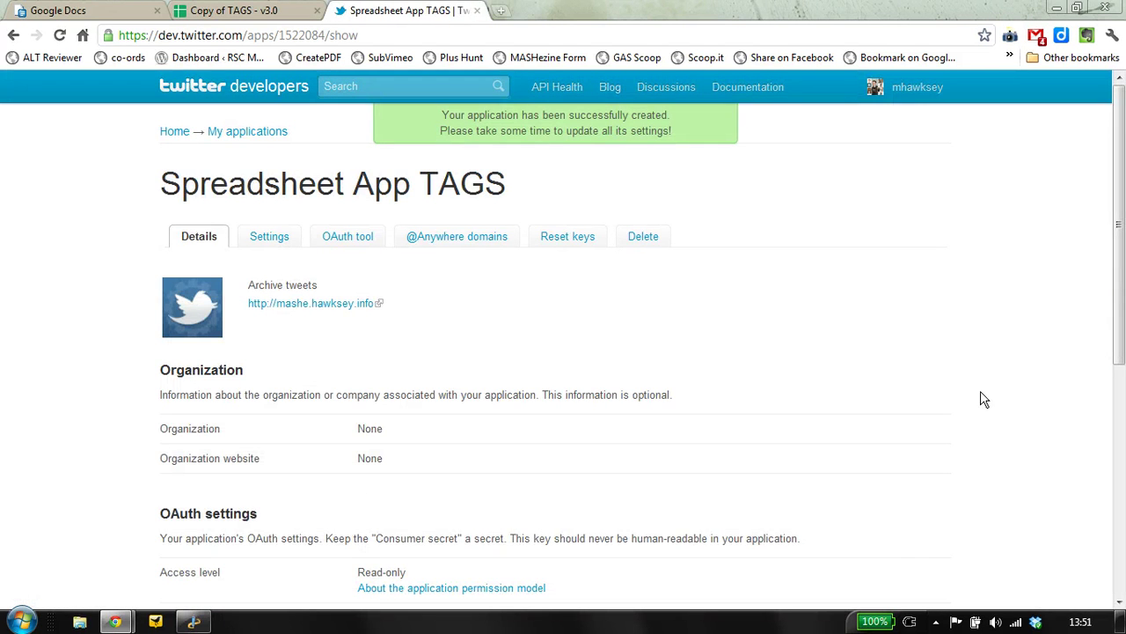
# Copy the app's consumer key into the TAGS Consumer Key field
pyautogui.scroll(-3, 1039, 405)
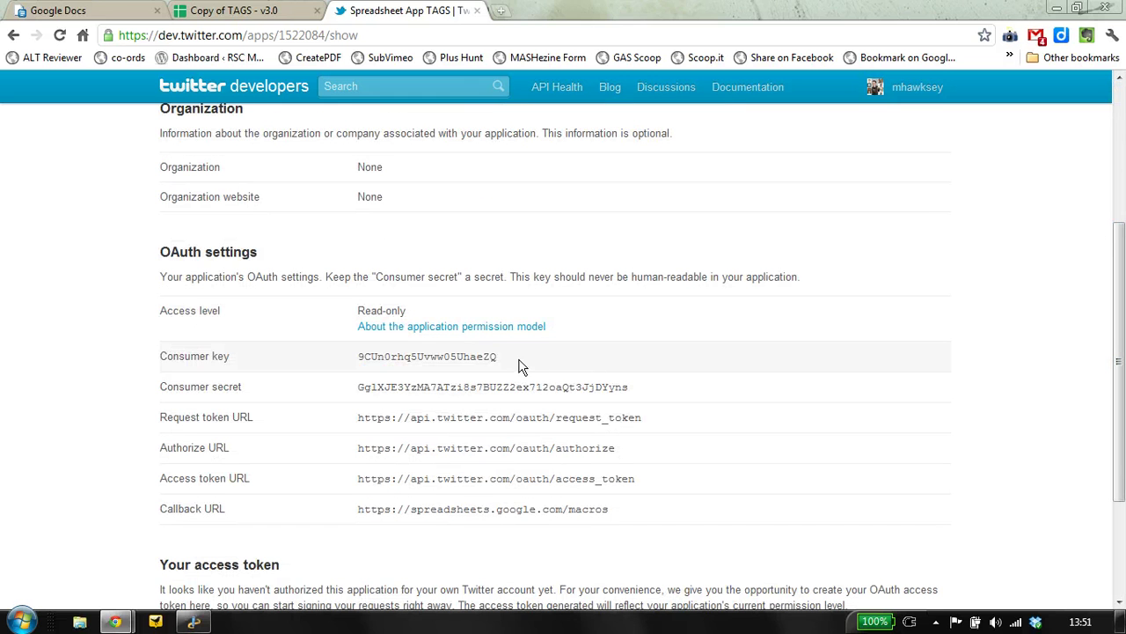
pyautogui.moveTo(519, 365); pyautogui.dragTo(349, 357)
pyautogui.moveTo(231, 361); pyautogui.dragTo(357, 357)
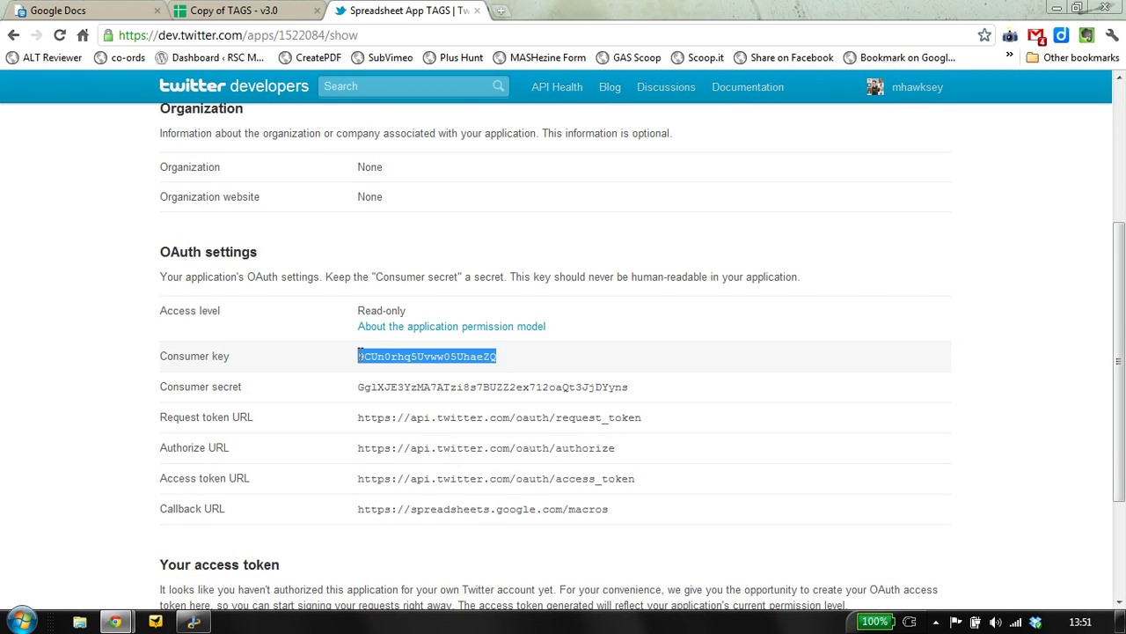
pyautogui.rightClick(392, 355)
pyautogui.click(434, 364)
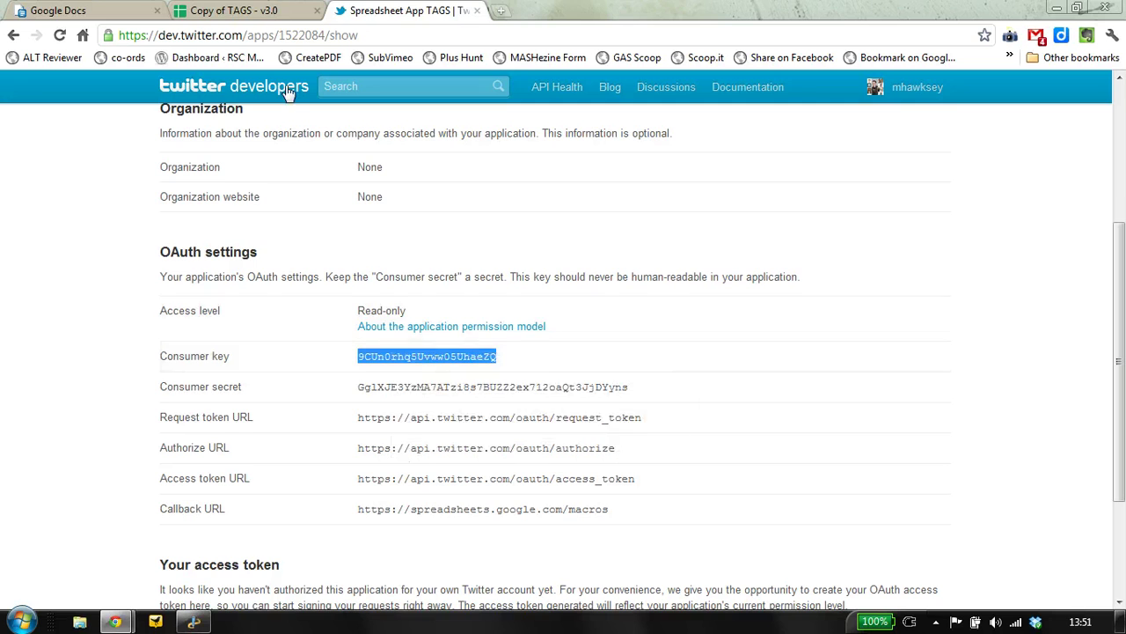
pyautogui.click(267, 13)
pyautogui.click(611, 424)
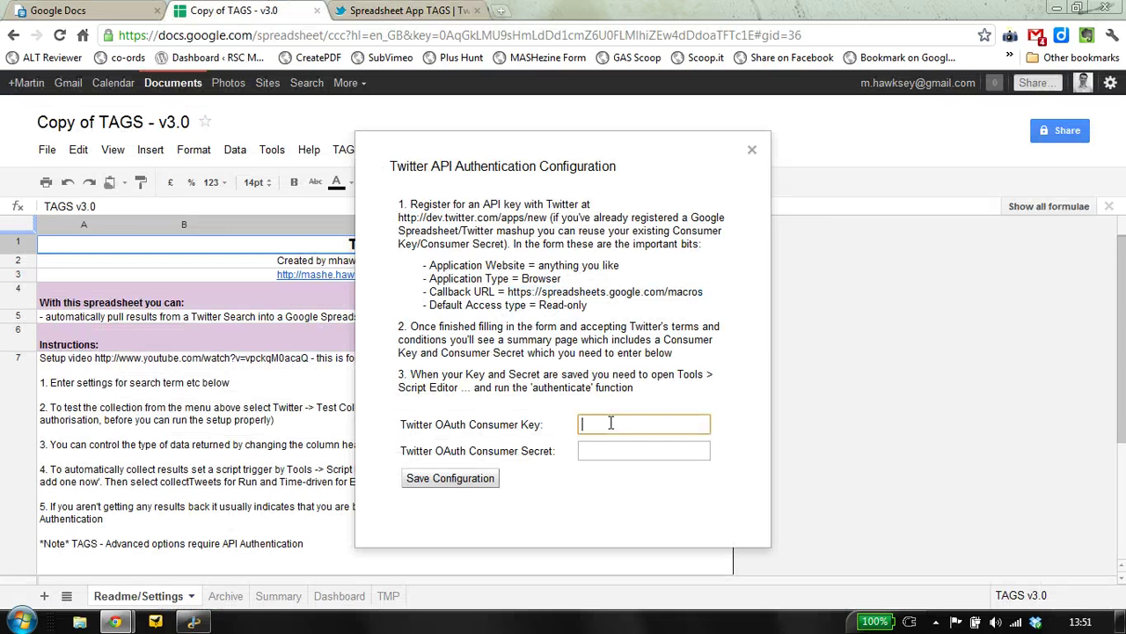
pyautogui.rightClick(610, 424)
pyautogui.click(655, 283)
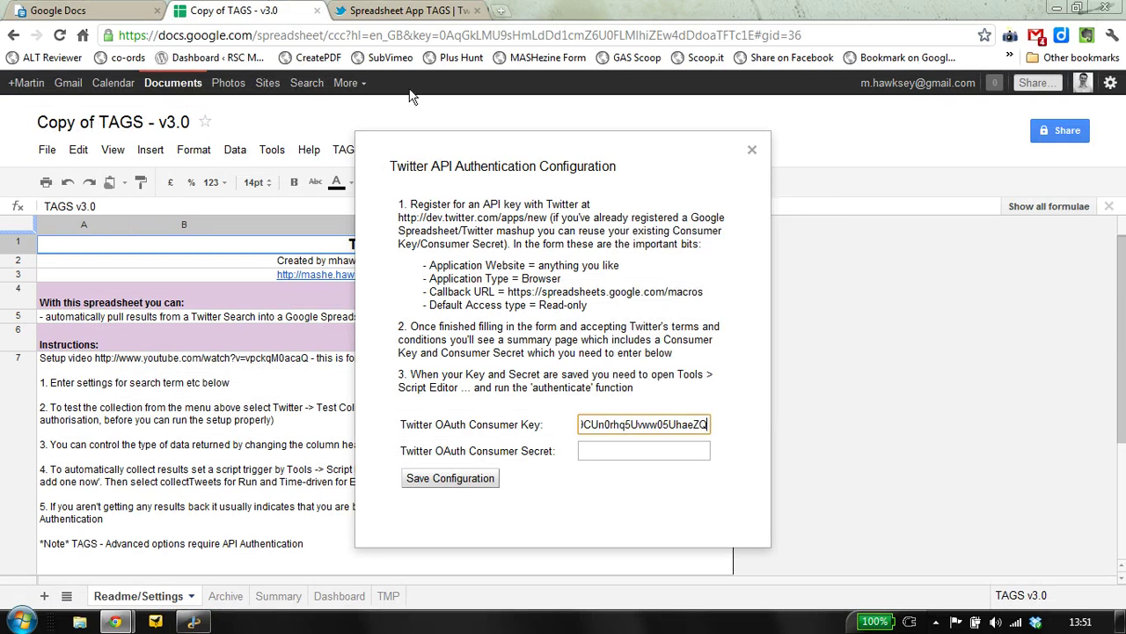
# Paste the consumer secret into the Consumer Secret field and save the configuration
pyautogui.click(378, 11)
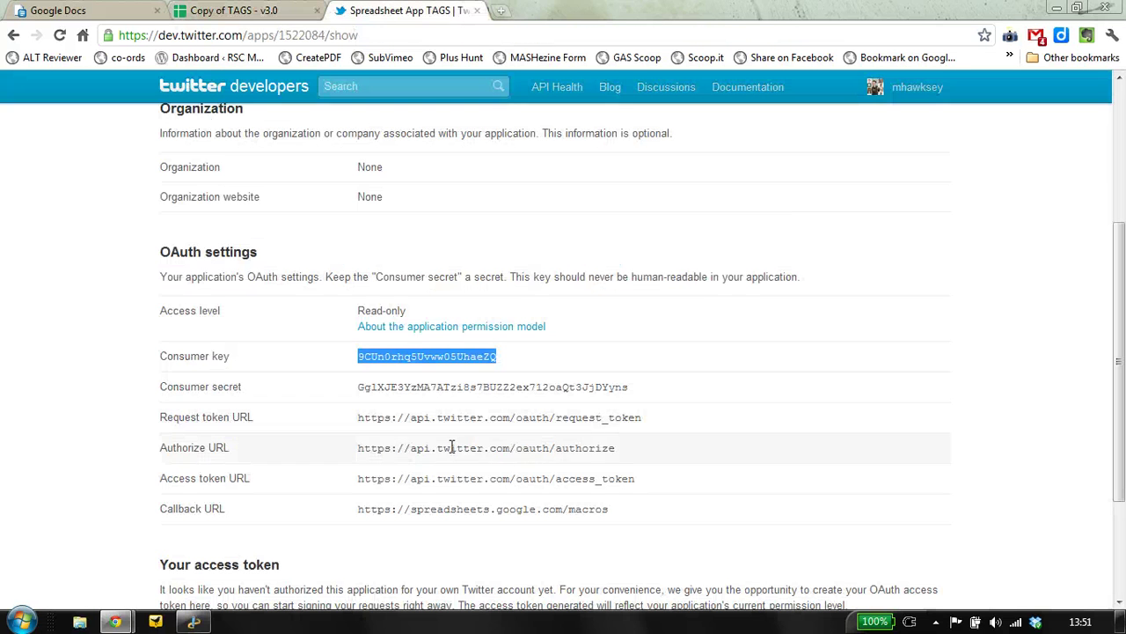
pyautogui.moveTo(361, 385); pyautogui.dragTo(638, 383)
pyautogui.rightClick(558, 387)
pyautogui.click(583, 395)
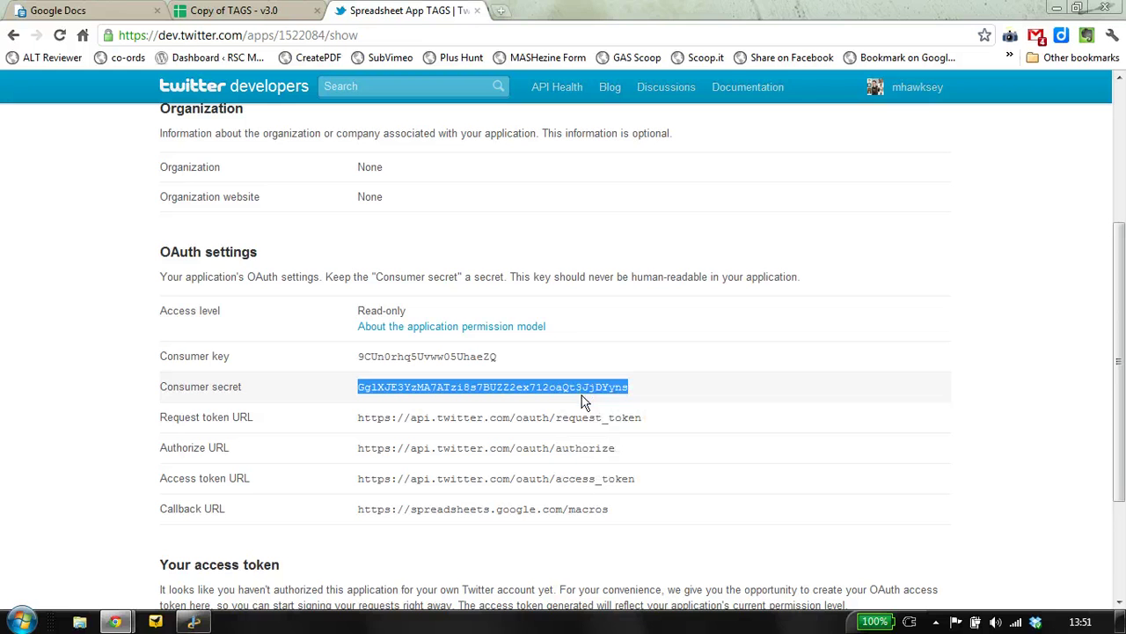
pyautogui.click(222, 11)
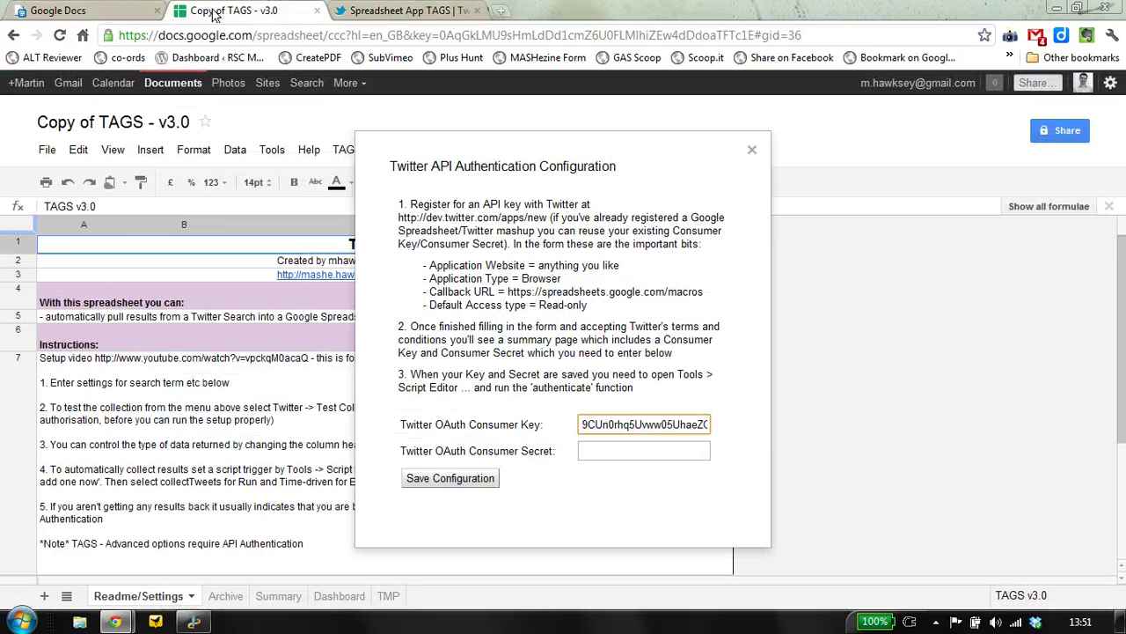
pyautogui.click(642, 449)
pyautogui.rightClick(642, 450)
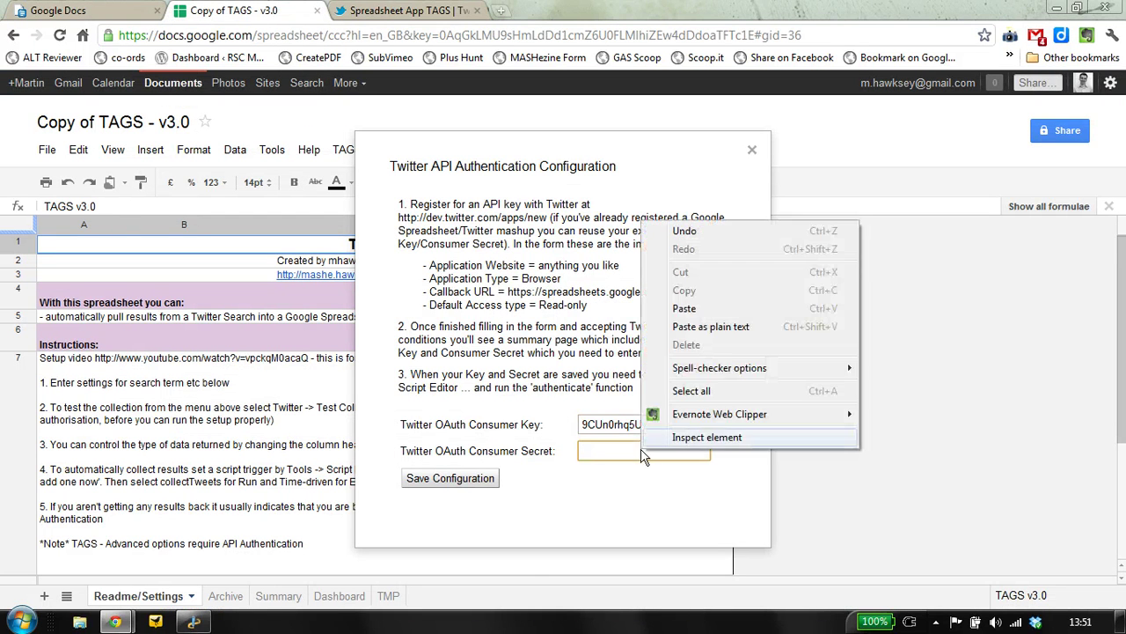
pyautogui.click(684, 309)
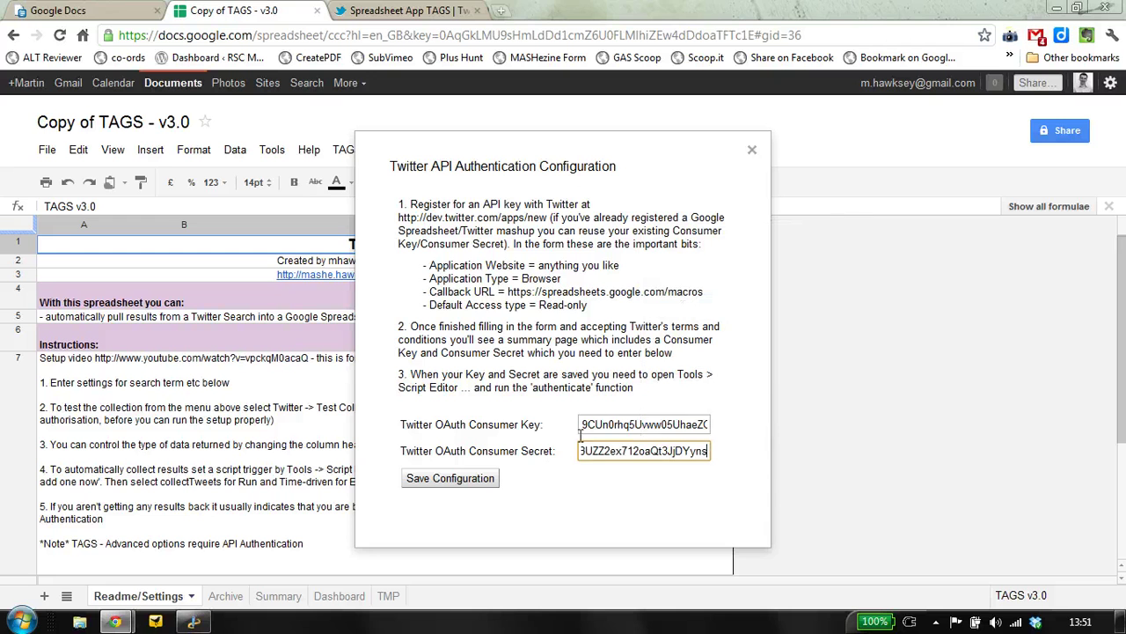
pyautogui.click(453, 487)
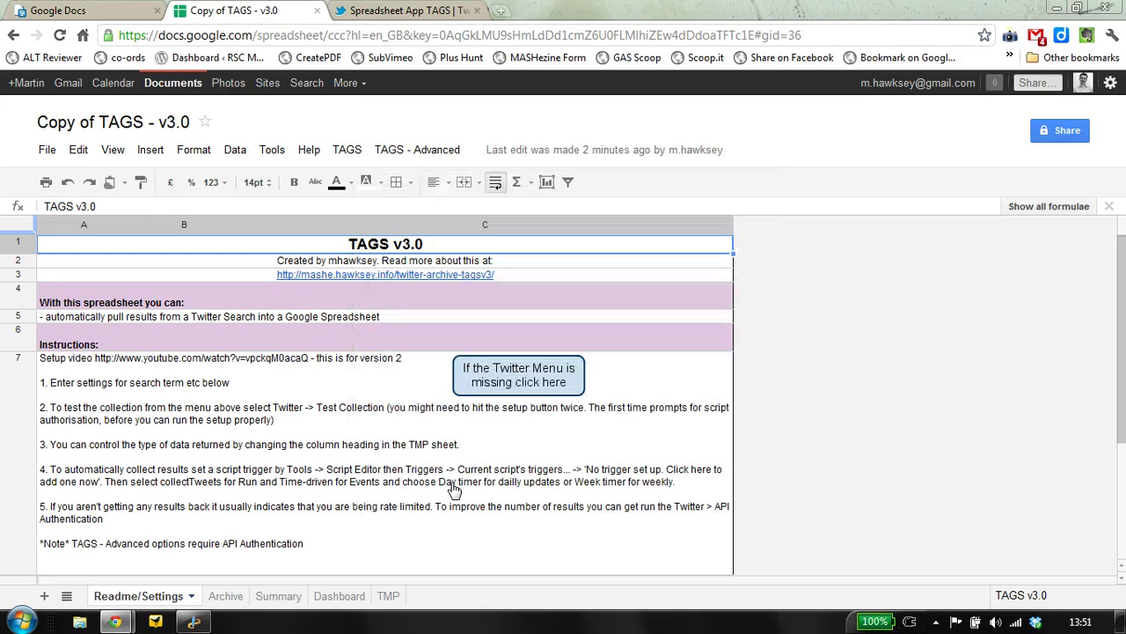
# Run the authenticate function from the Script editor and authorize Spreadsheet App TAGS on Twitter
pyautogui.click(274, 158)
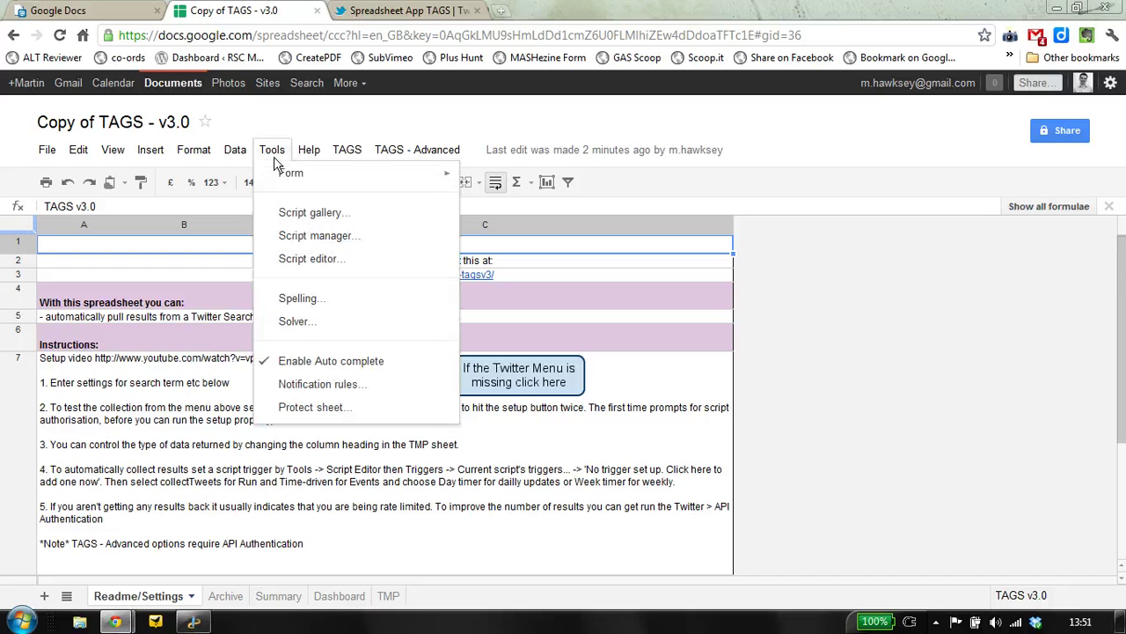
pyautogui.click(313, 263)
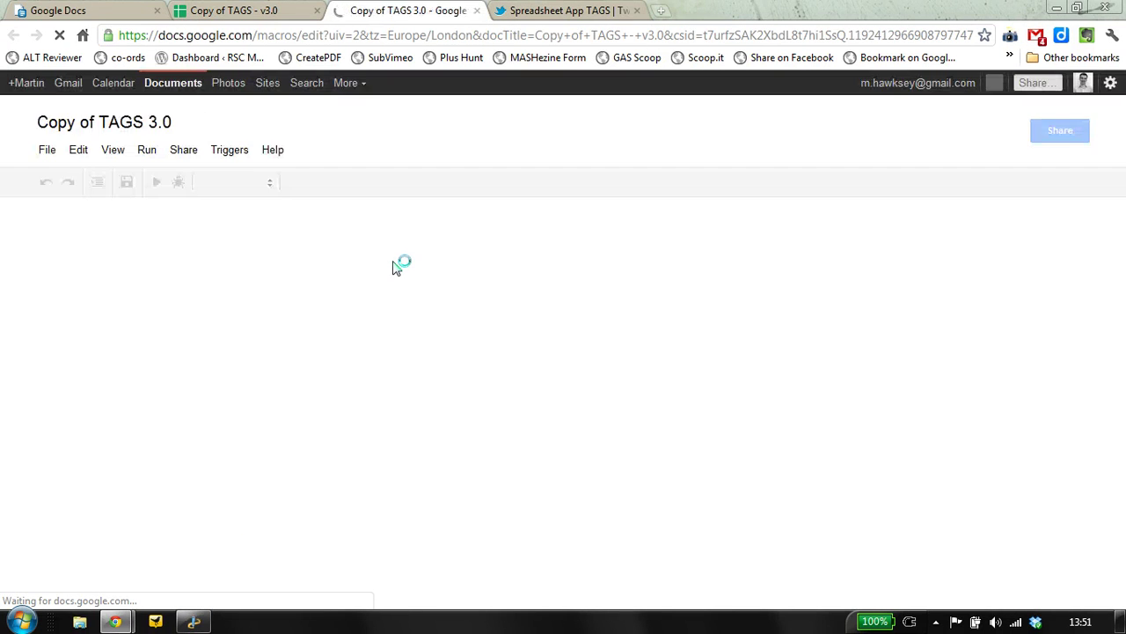
pyautogui.click(147, 150)
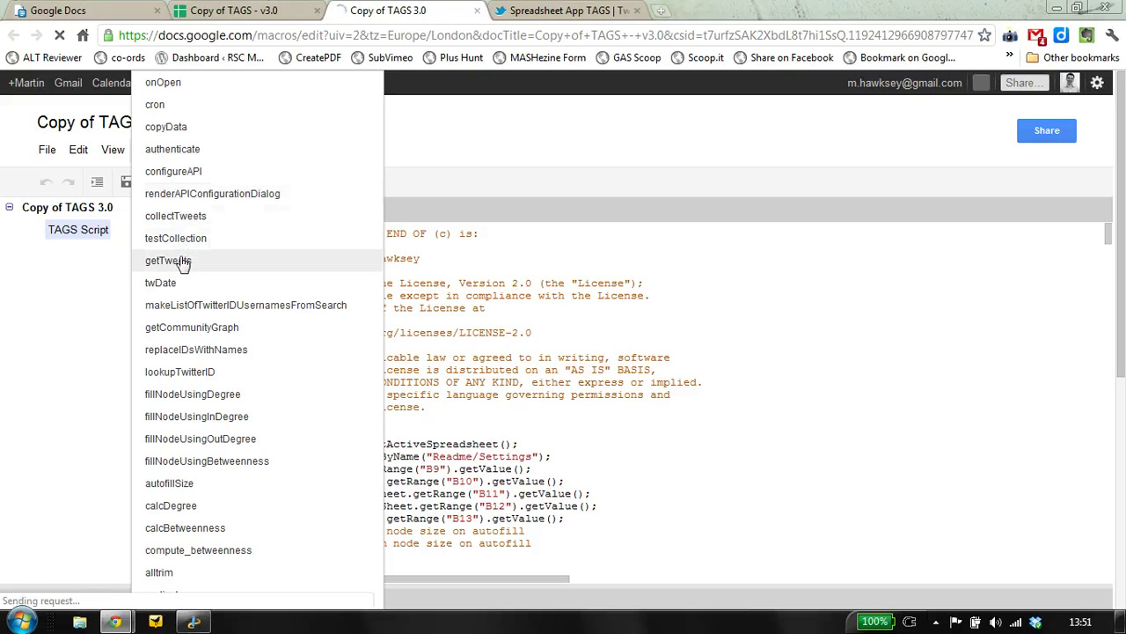
pyautogui.click(176, 149)
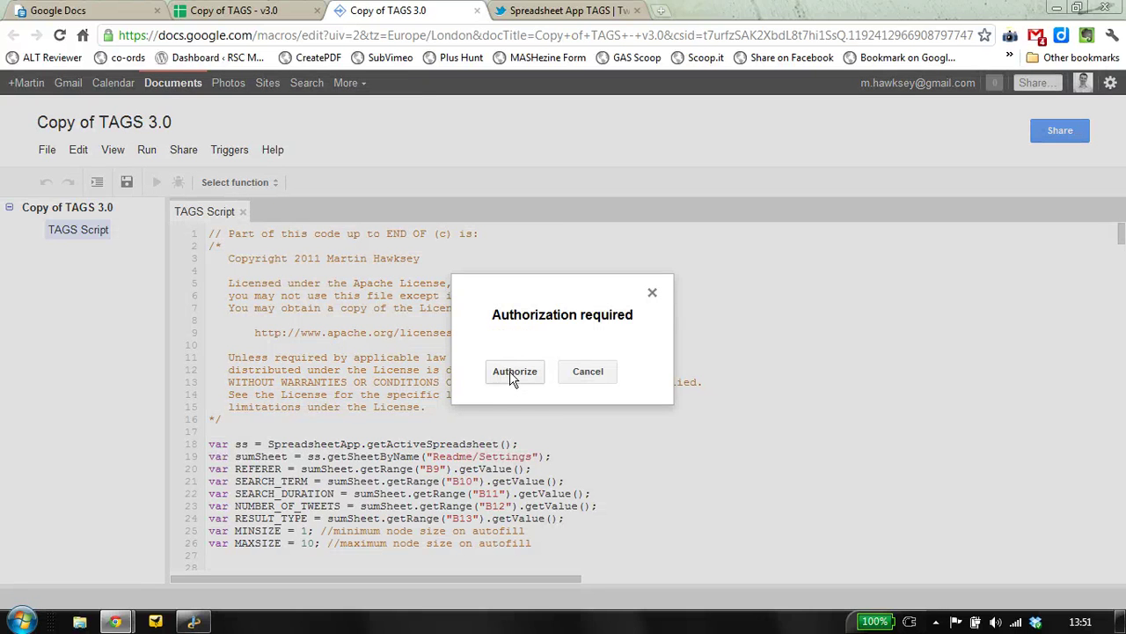
pyautogui.click(514, 376)
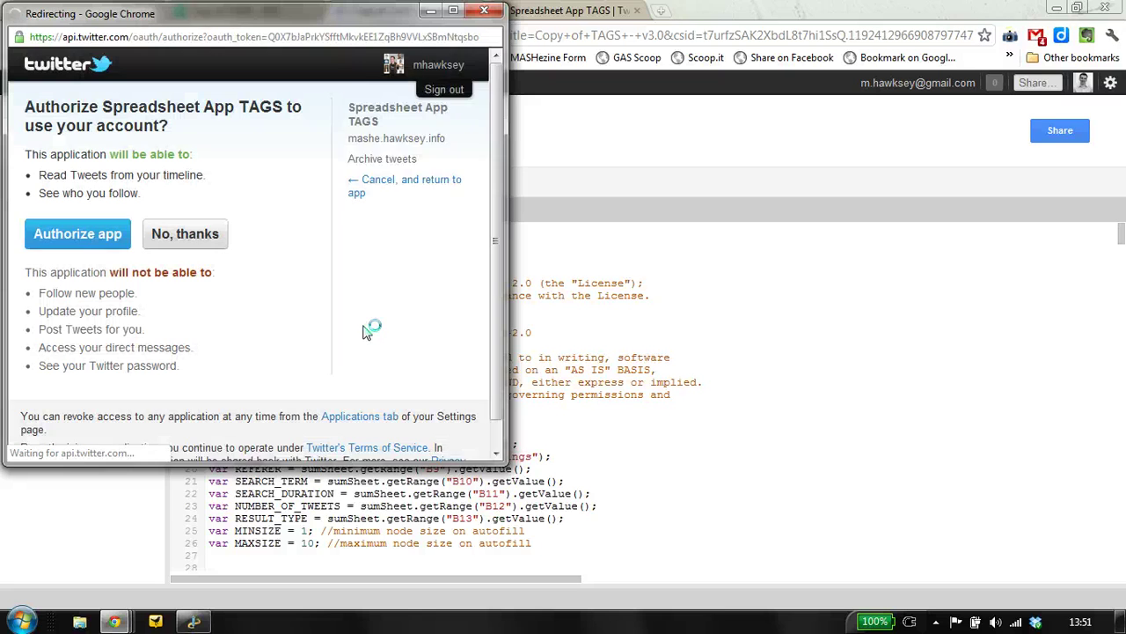
pyautogui.click(77, 233)
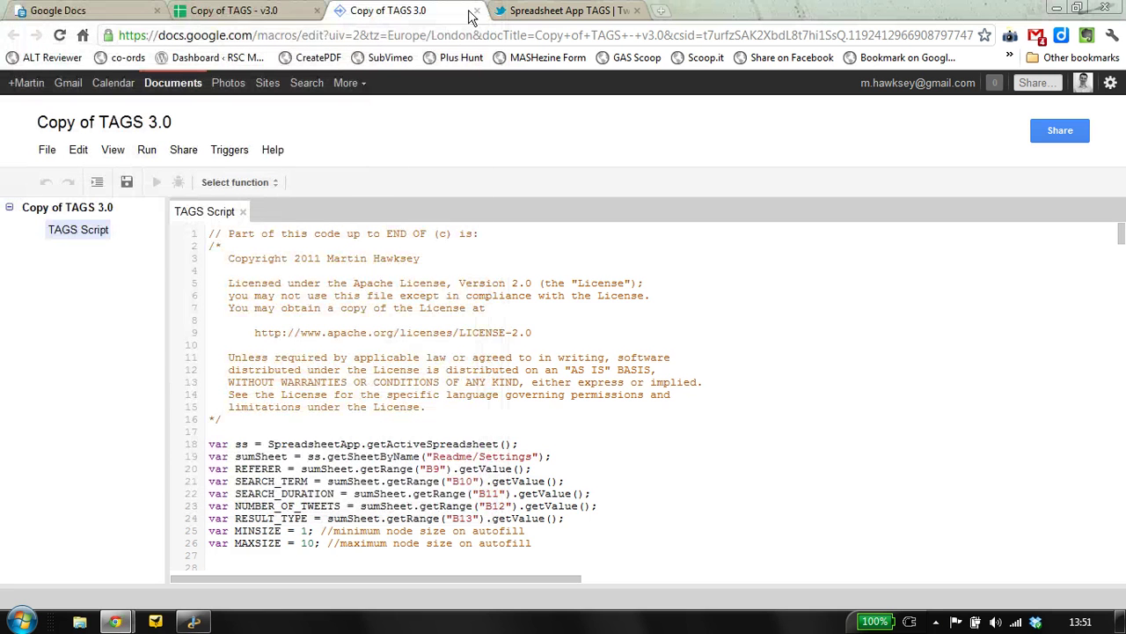
# Set the search term in cell B10 to #cetis12
pyautogui.click(476, 11)
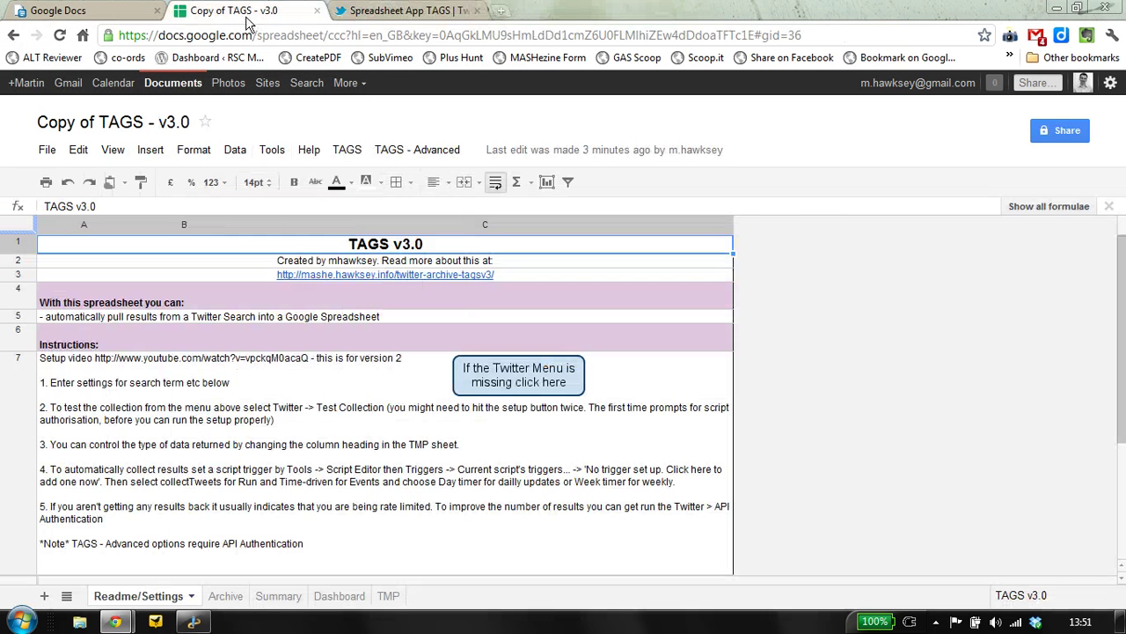
pyautogui.click(287, 514)
pyautogui.moveTo(1122, 390); pyautogui.dragTo(1122, 479)
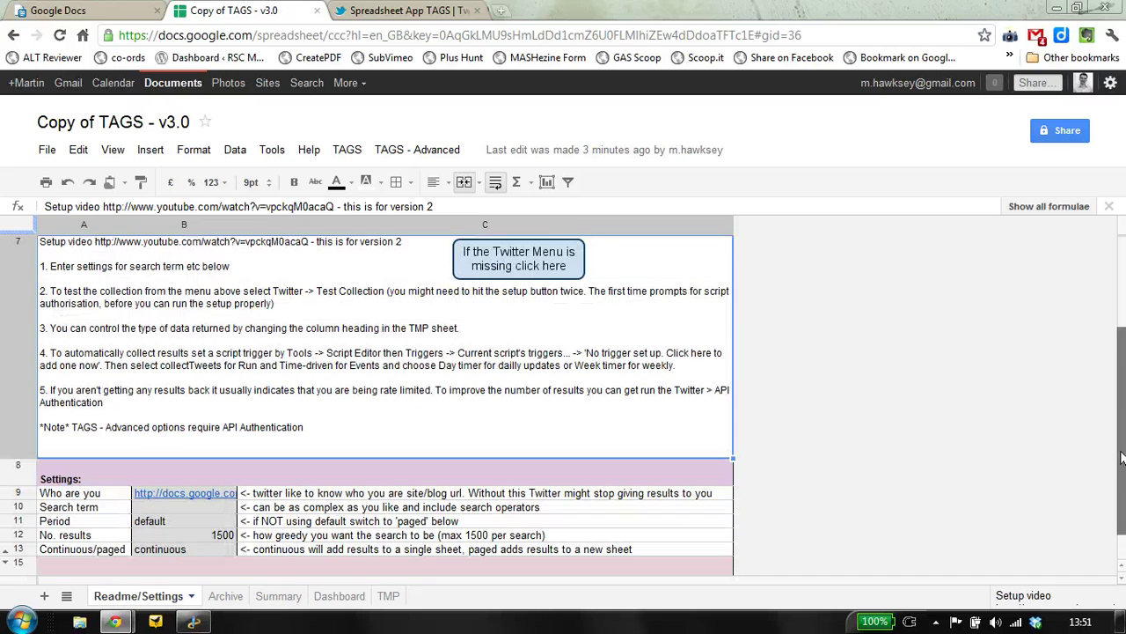
pyautogui.click(205, 504)
pyautogui.write('#')
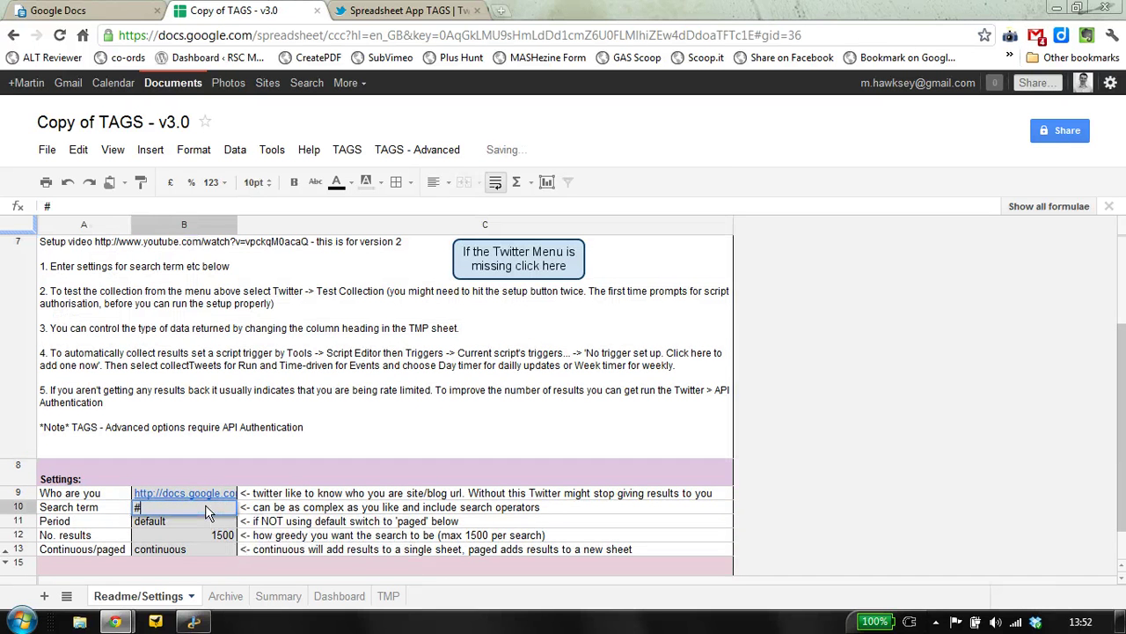
pyautogui.write('ceti')
pyautogui.write('s12')
pyautogui.click(290, 511)
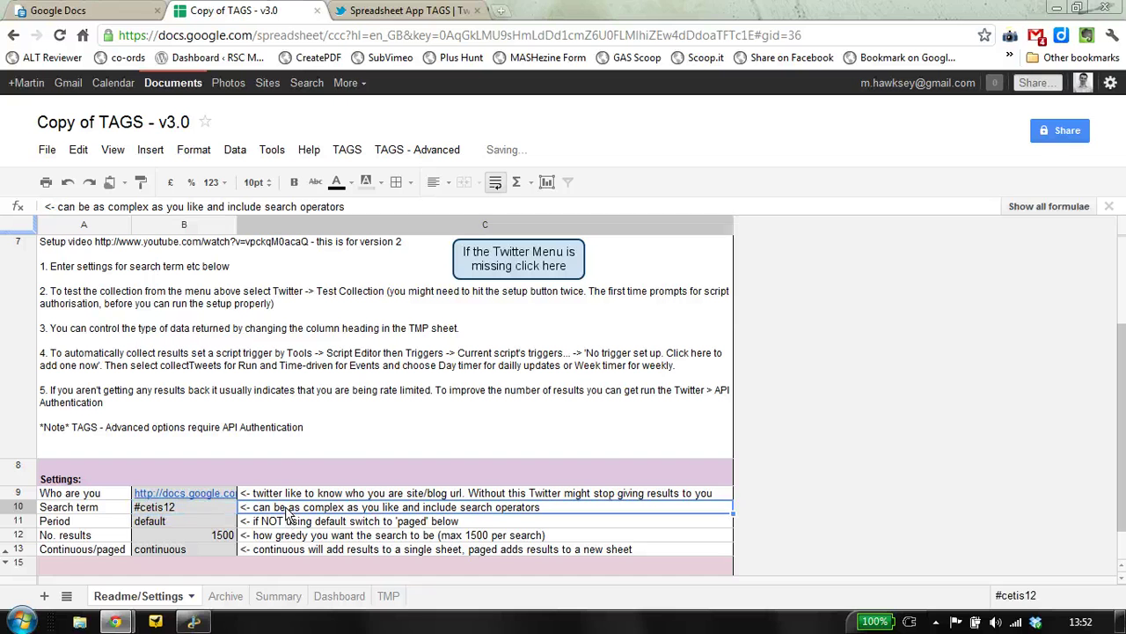
# Run TAGS > Run Now! and view the collected tweets on the Archive sheet
pyautogui.click(347, 151)
pyautogui.click(362, 219)
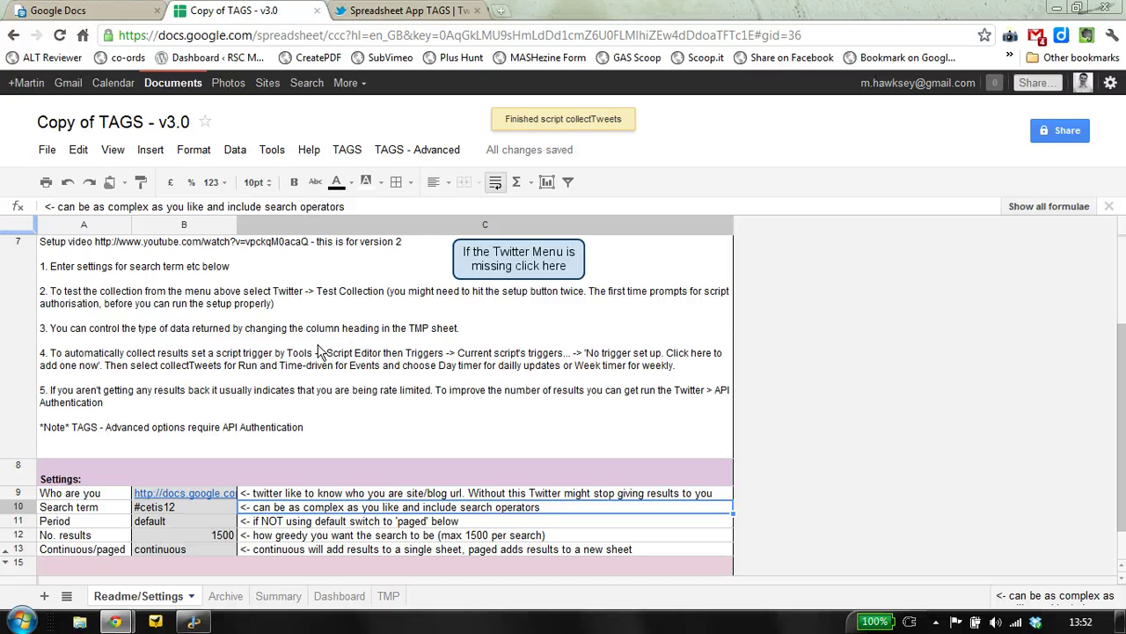
pyautogui.click(218, 595)
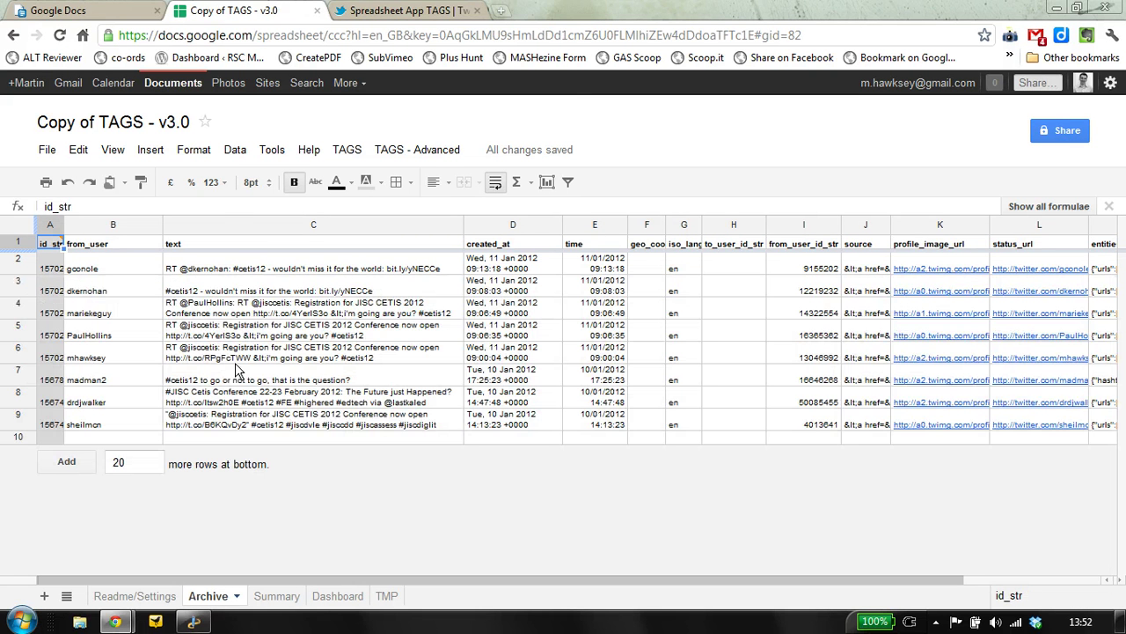
# Run TAGS - Advanced > 1. Get Friend Follower Relationships and dismiss the server error
pyautogui.click(385, 150)
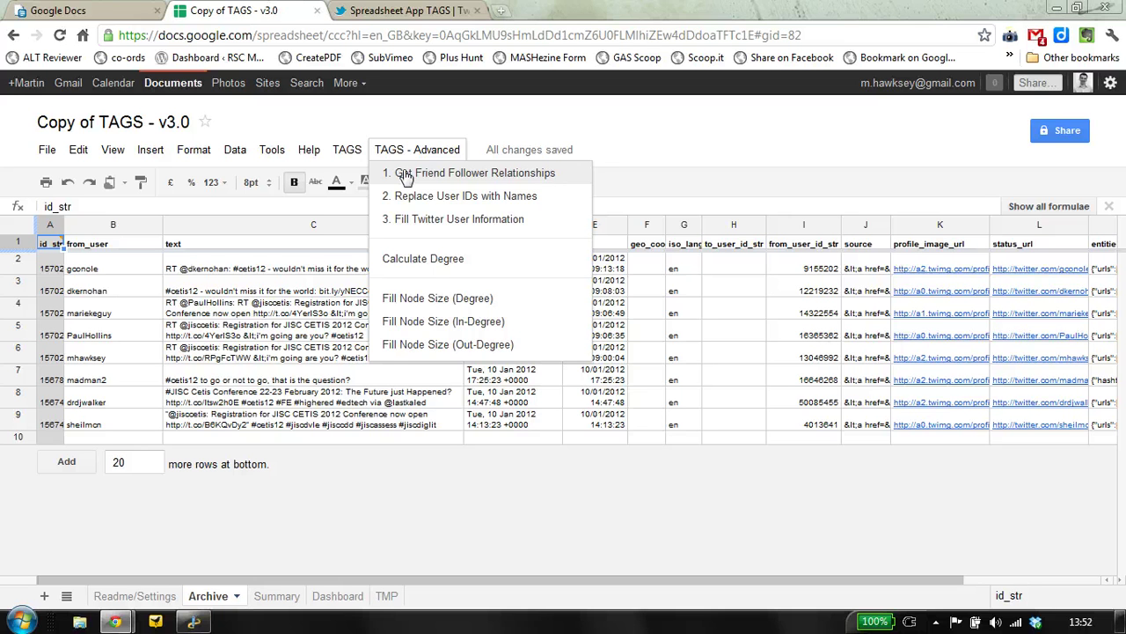
pyautogui.click(404, 174)
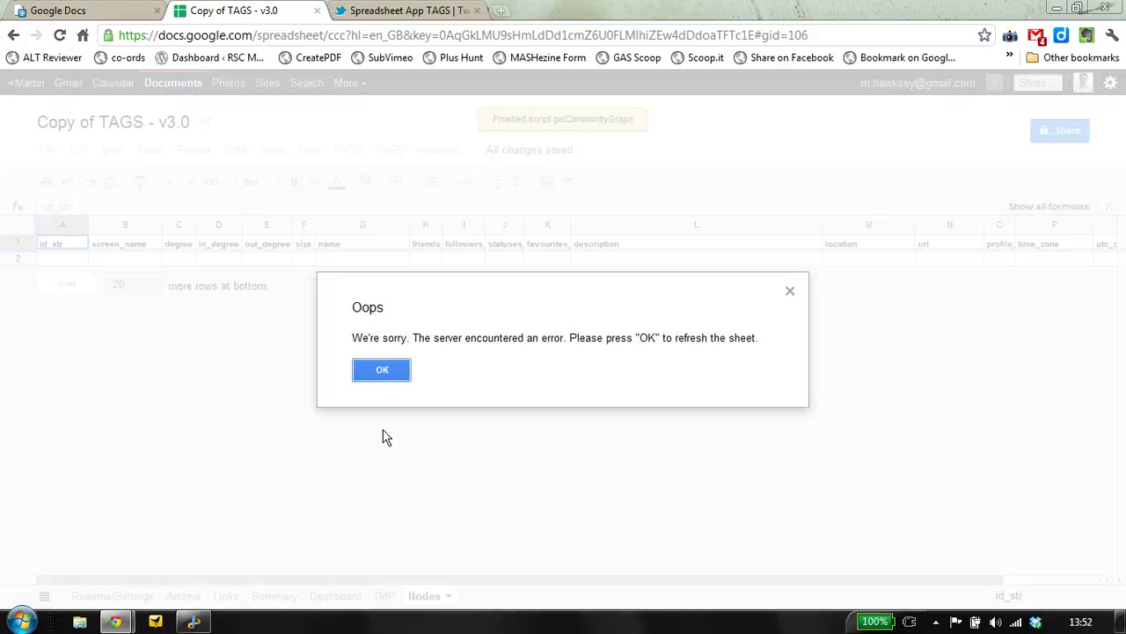
pyautogui.click(380, 371)
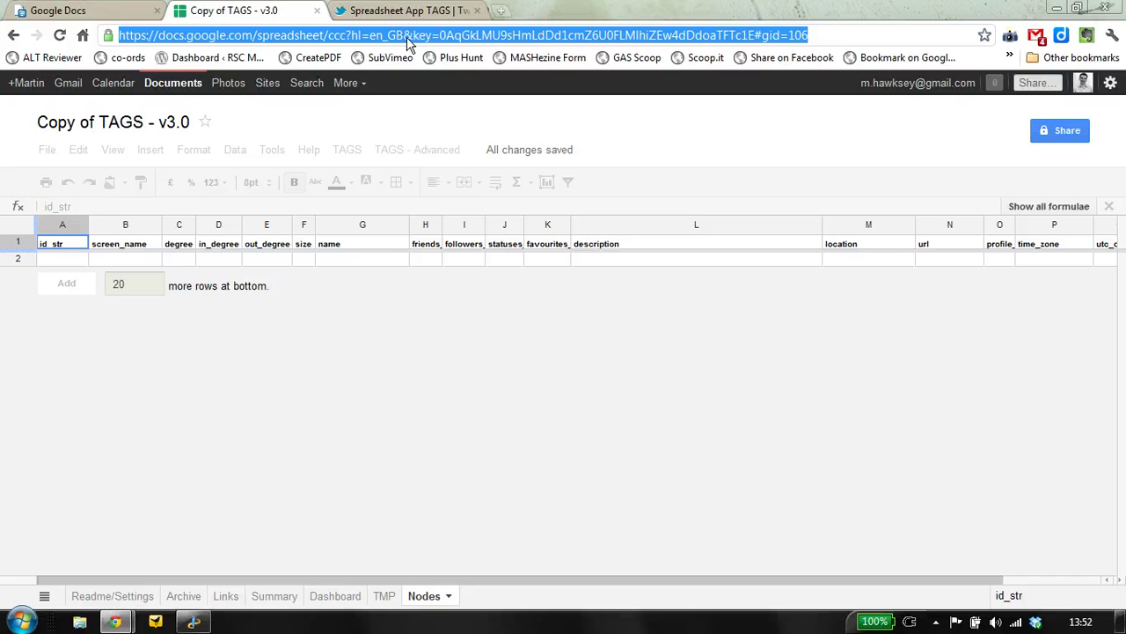
# Reload the sheet and replace user IDs with screen names on the Links sheet
pyautogui.press('Return')
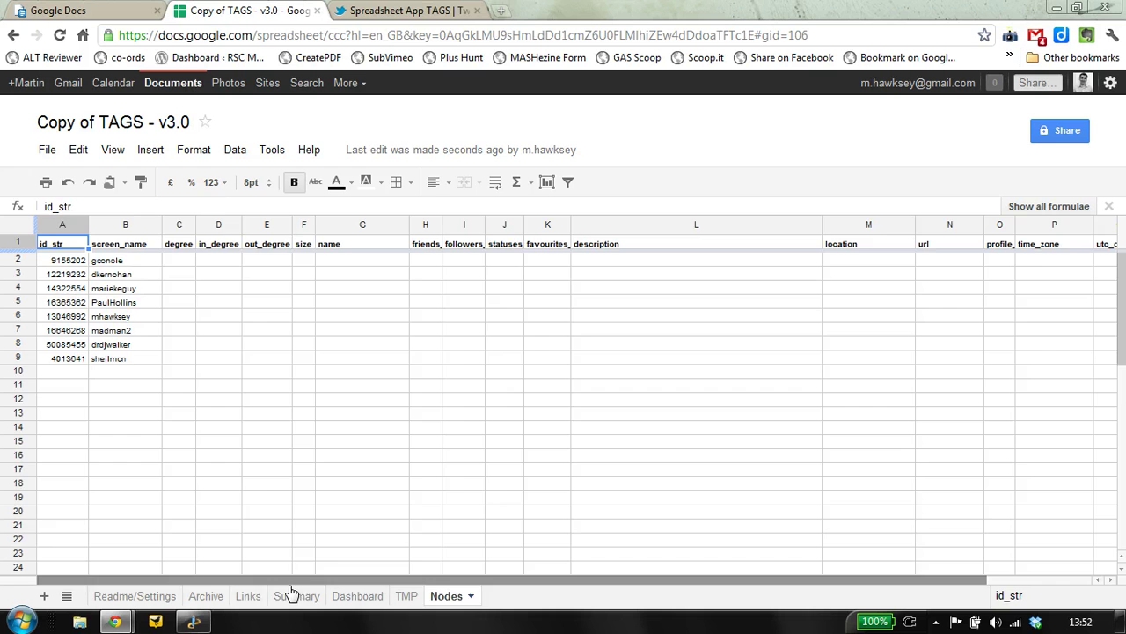
pyautogui.click(239, 597)
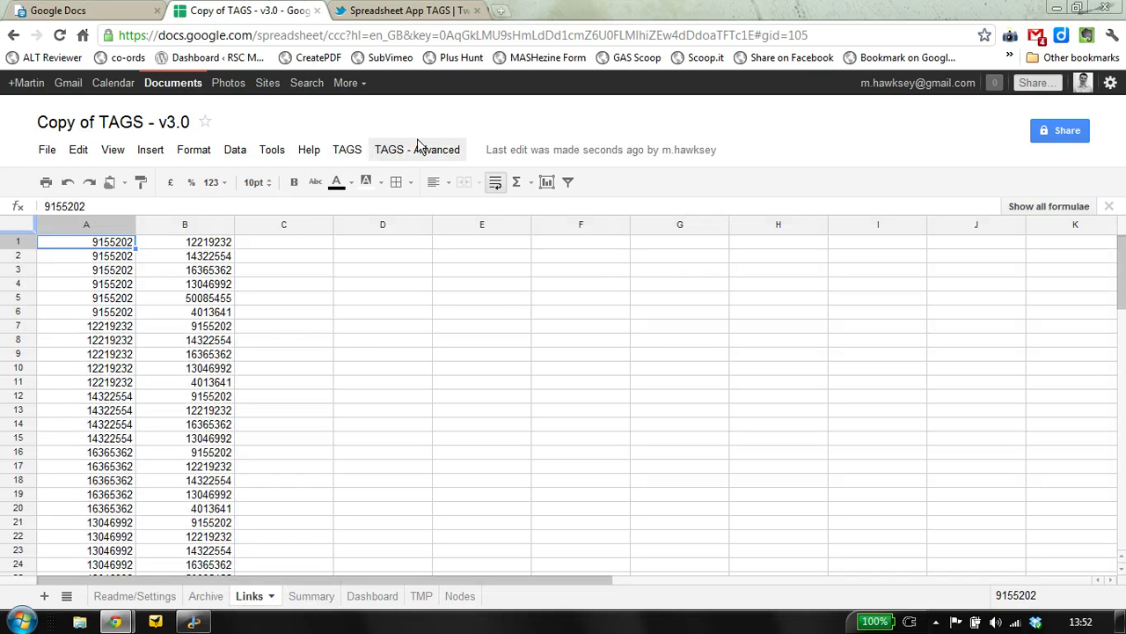
pyautogui.click(419, 148)
pyautogui.click(427, 191)
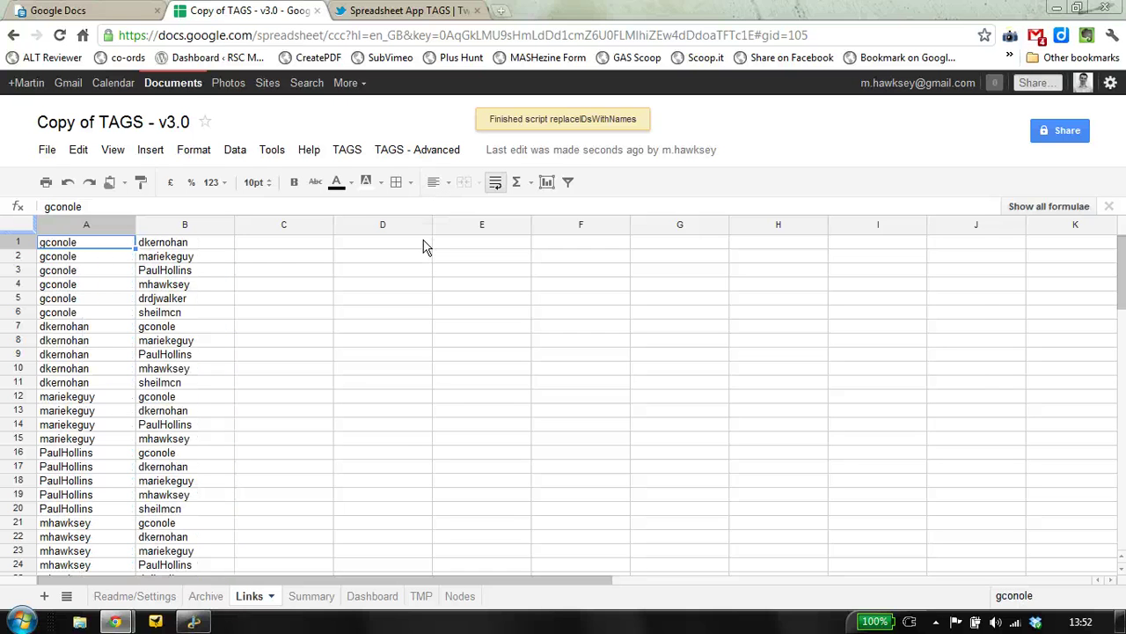
# Fill the Nodes sheet with Twitter user information using TAGS - Advanced option 3
pyautogui.click(458, 595)
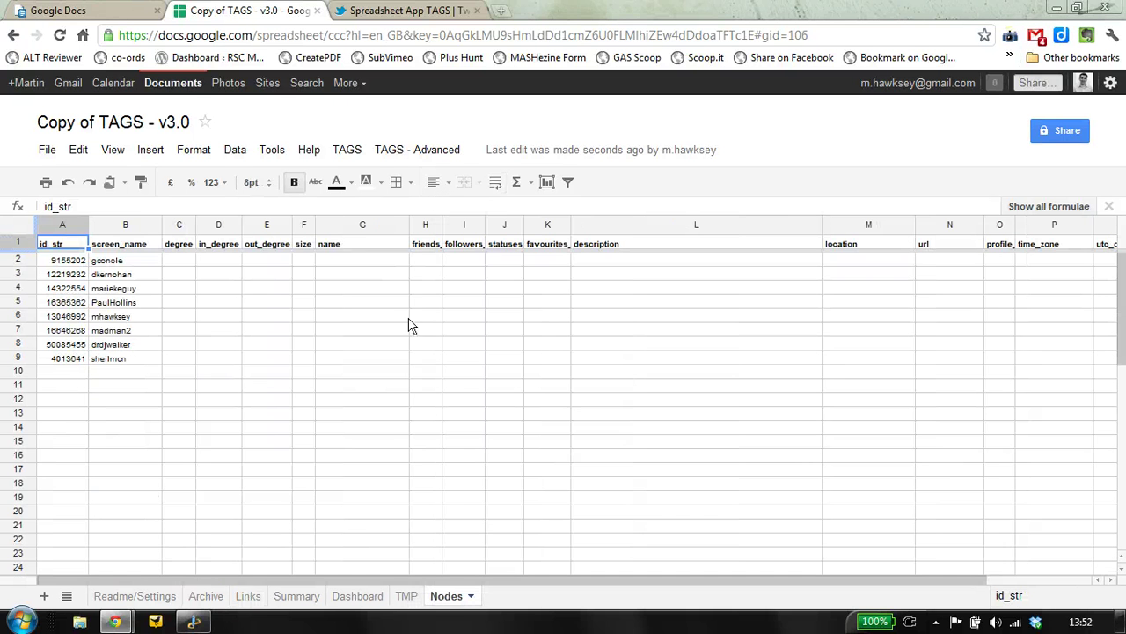
pyautogui.click(414, 156)
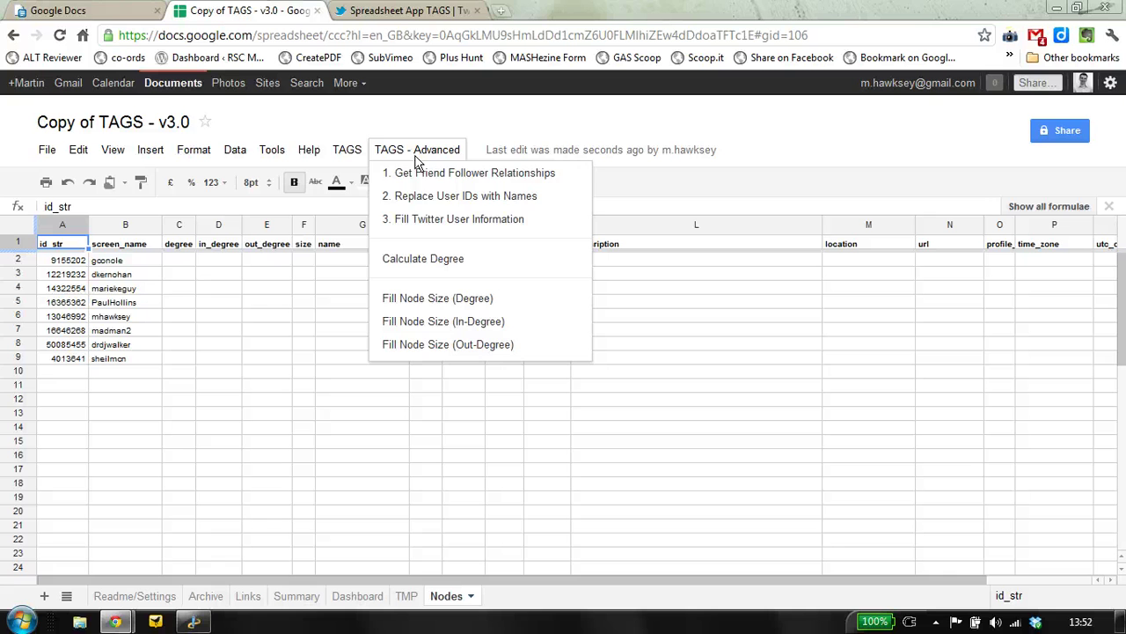
pyautogui.click(424, 221)
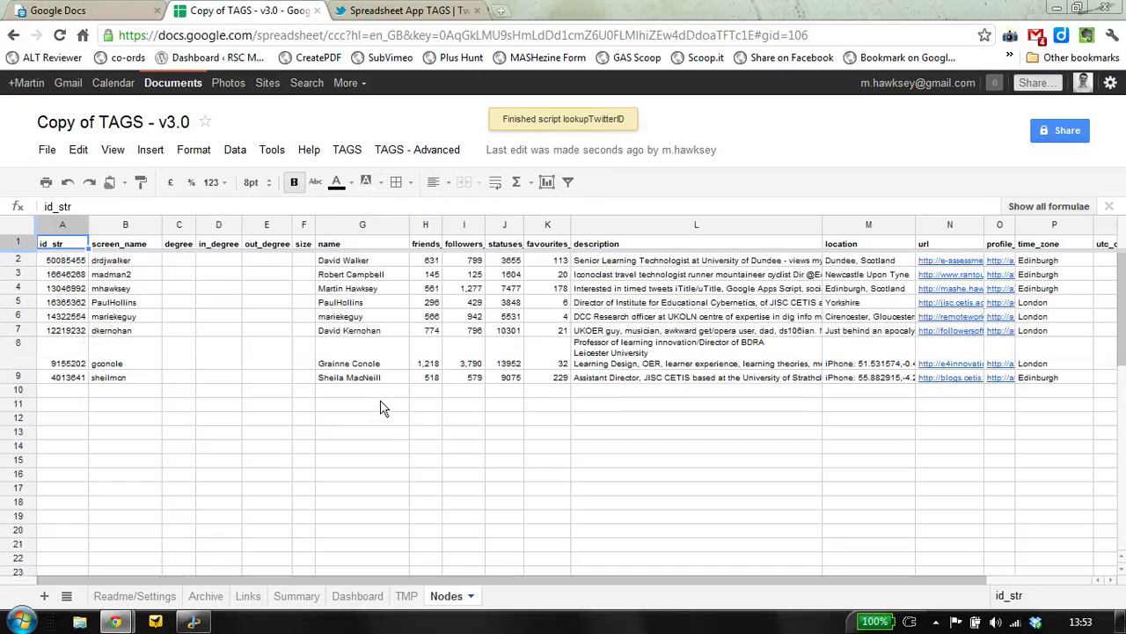
# Run TAGS Advanced Calculate Degree and Fill Node Size (Degree) for the 8 users on the Nodes sheet
pyautogui.click(417, 150)
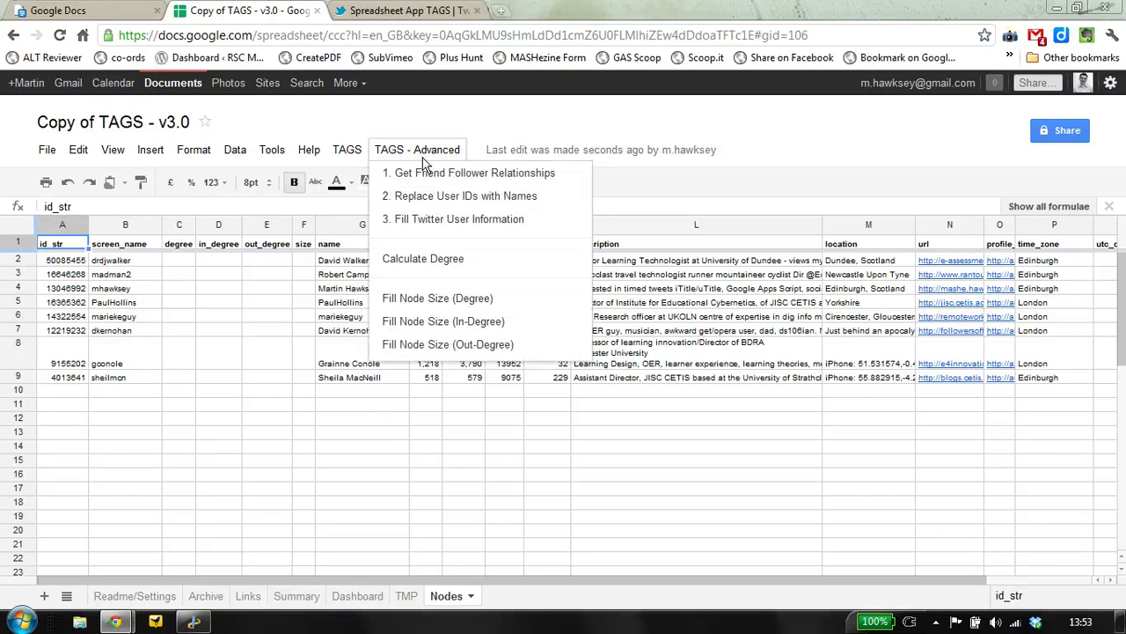
pyautogui.click(432, 257)
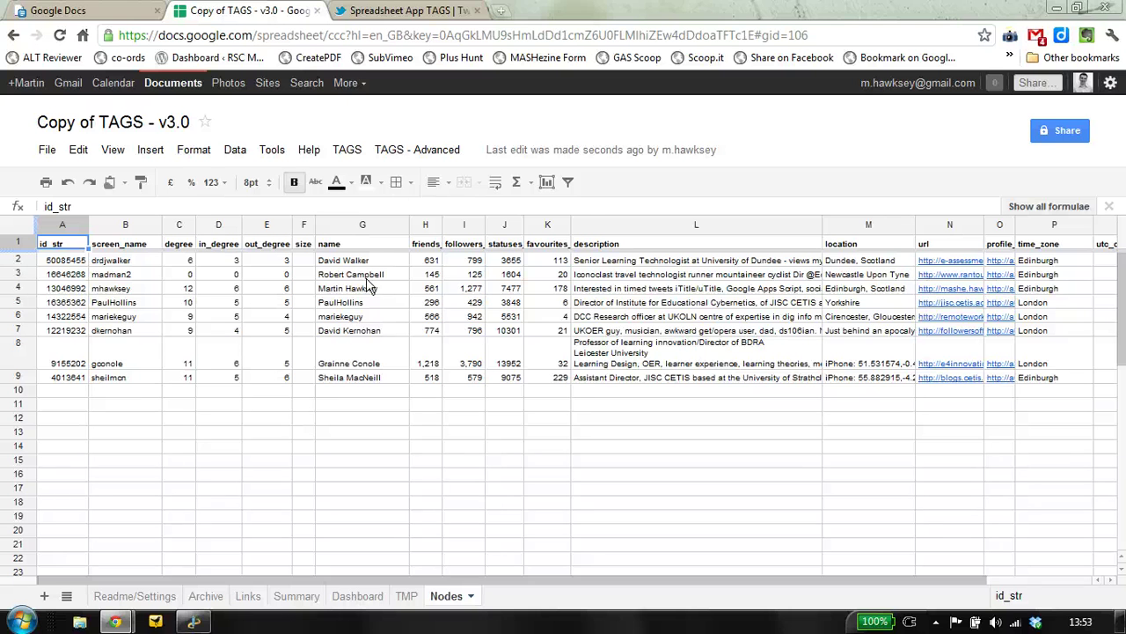
pyautogui.click(396, 150)
pyautogui.click(429, 306)
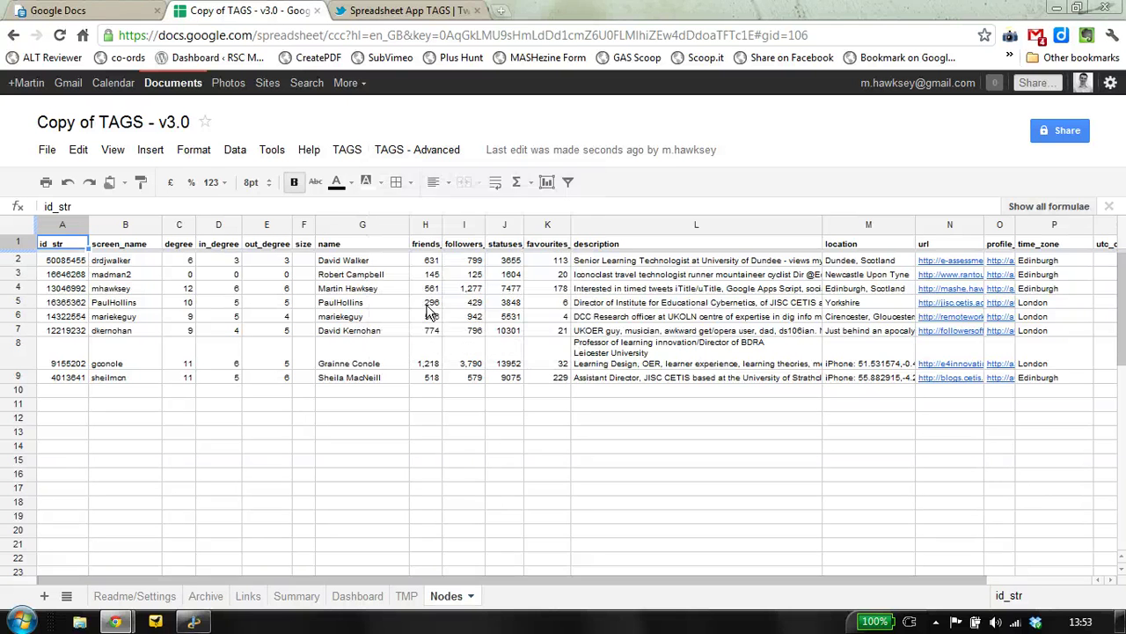